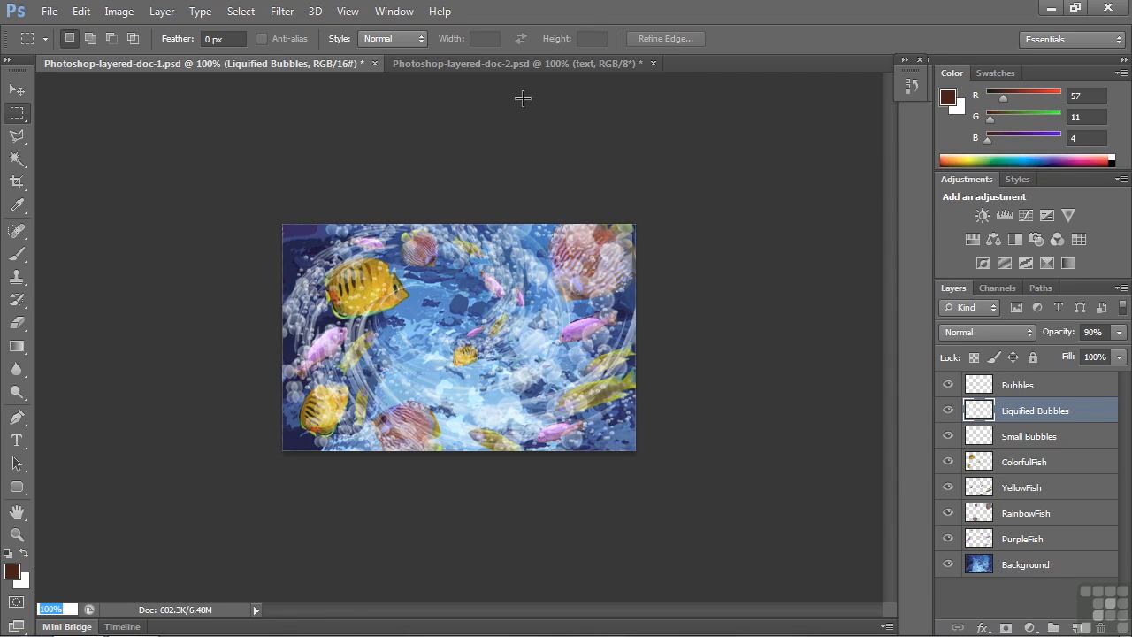
- Look over both layered documents, and view the Background and each fish layer of Photoshop-layered-doc-1.psd in isolation, up to ColorfulFish
left_click(513, 63)
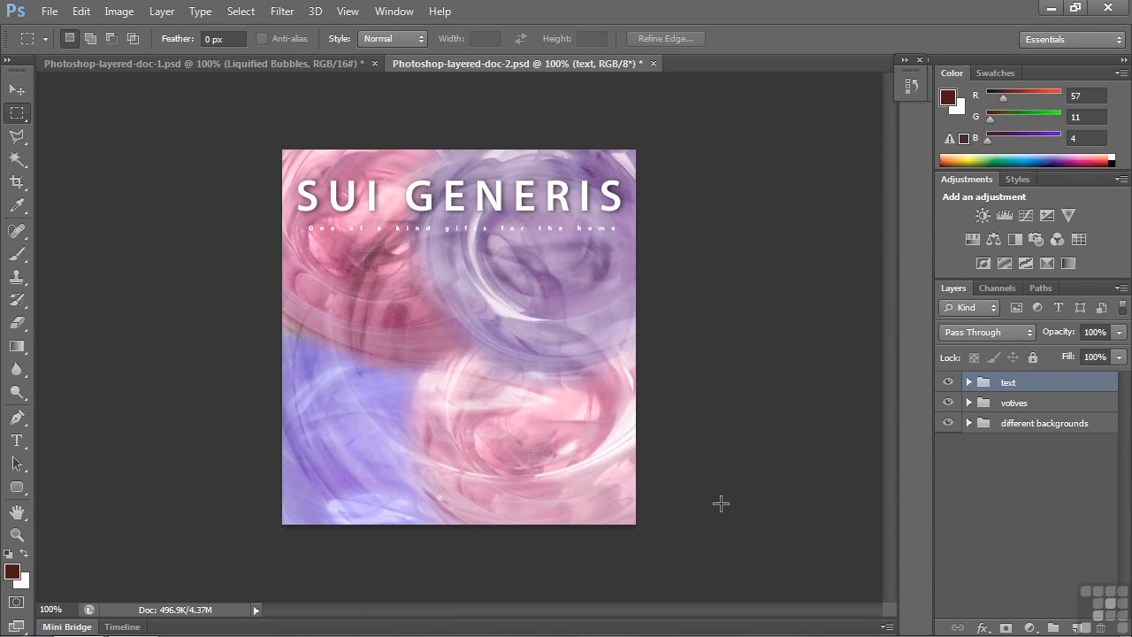
left_click(194, 65)
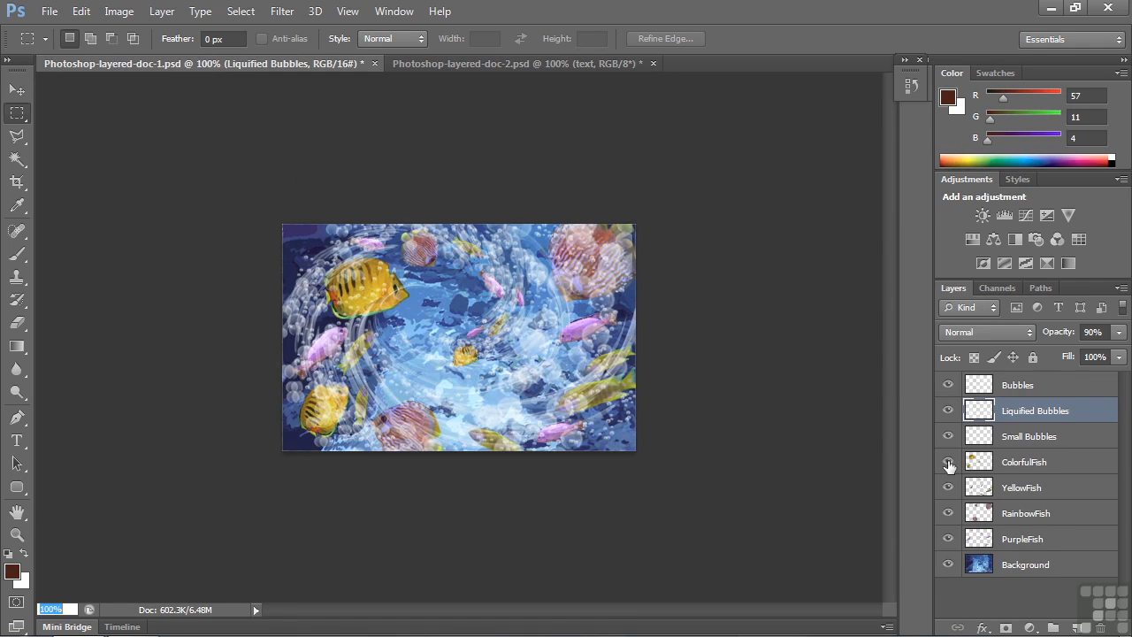
left_click(948, 564, "alt")
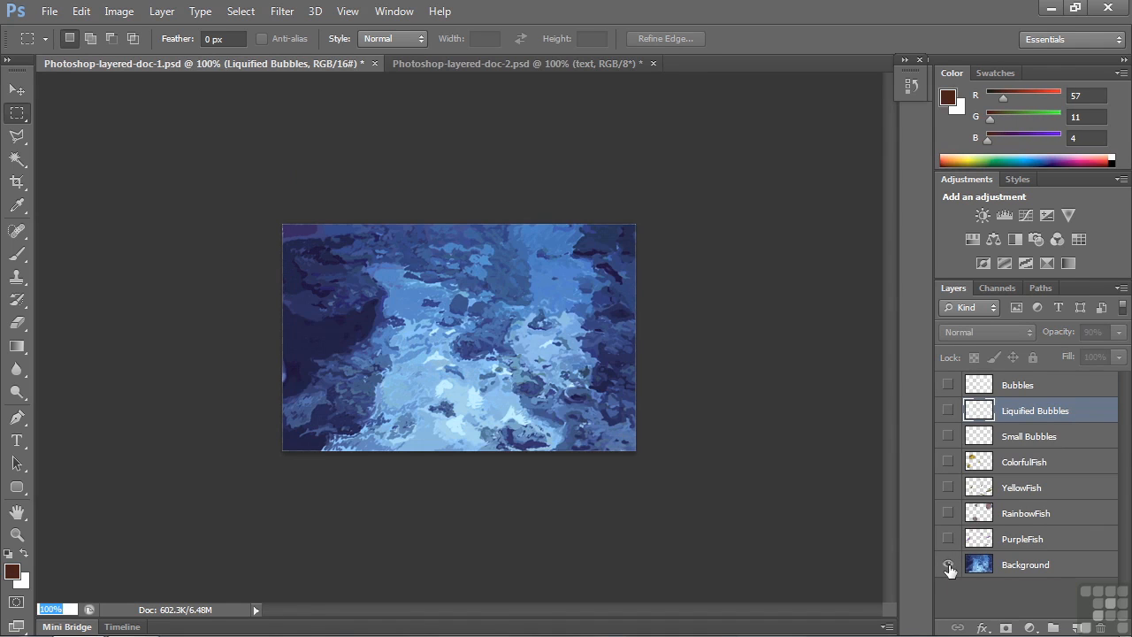
left_click(948, 538, "alt")
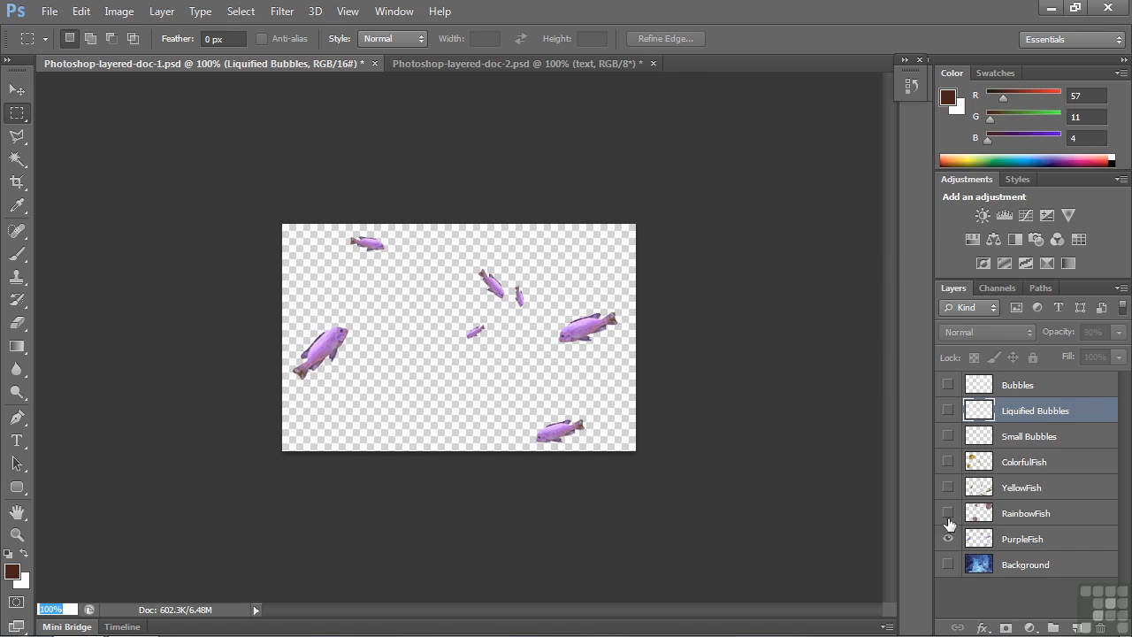
left_click(948, 513, "alt")
left_click(947, 488, "alt")
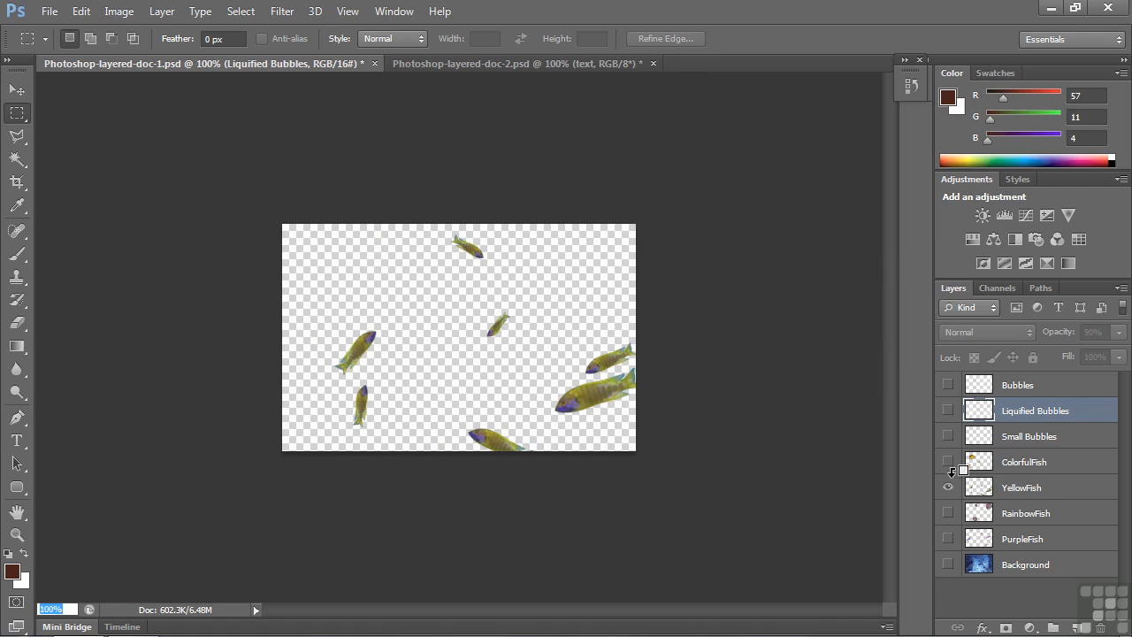
left_click(948, 462, "alt")
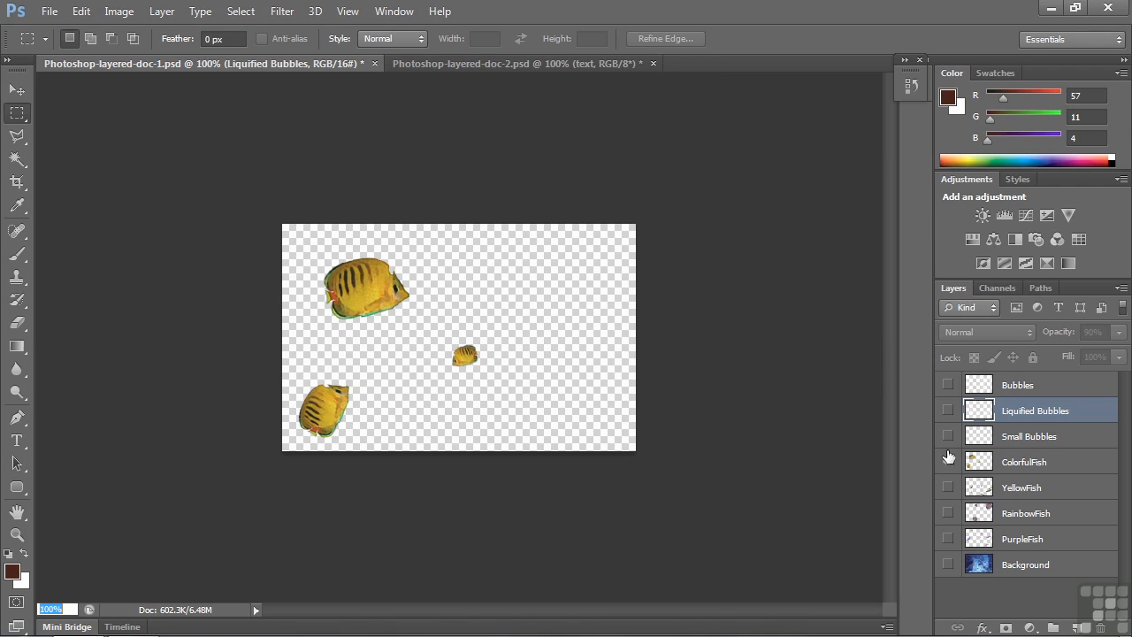
- Preview the Small Bubbles, Liquified Bubbles and Bubbles layers in turn against the Background, and restore the visibility of all layers
left_click(947, 436, "alt")
left_click(948, 564)
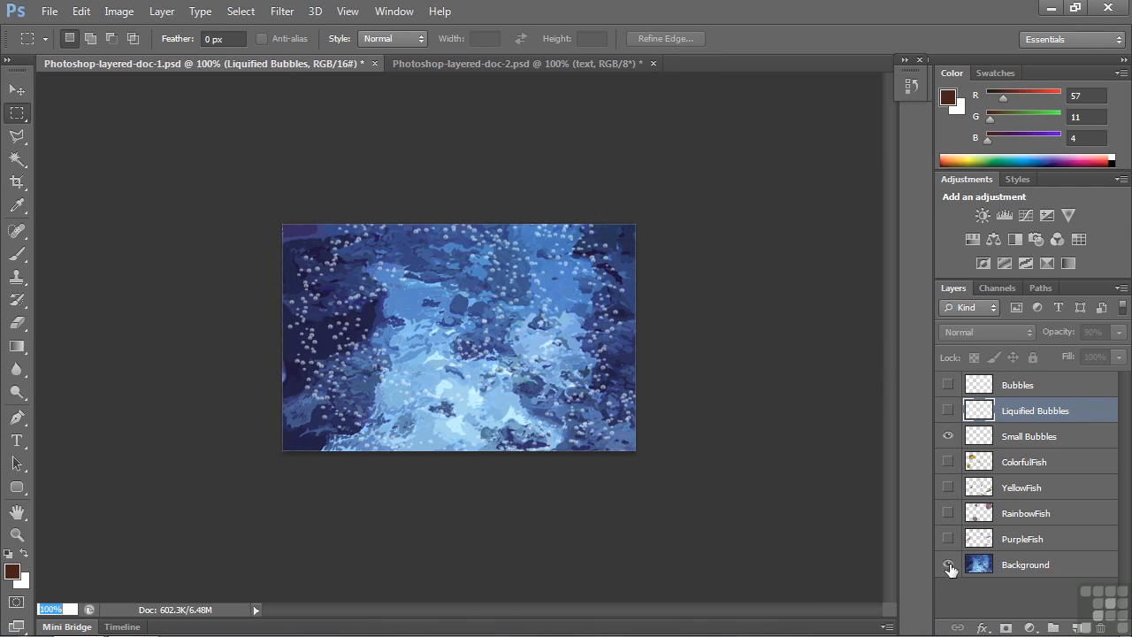
left_click(948, 410, "alt")
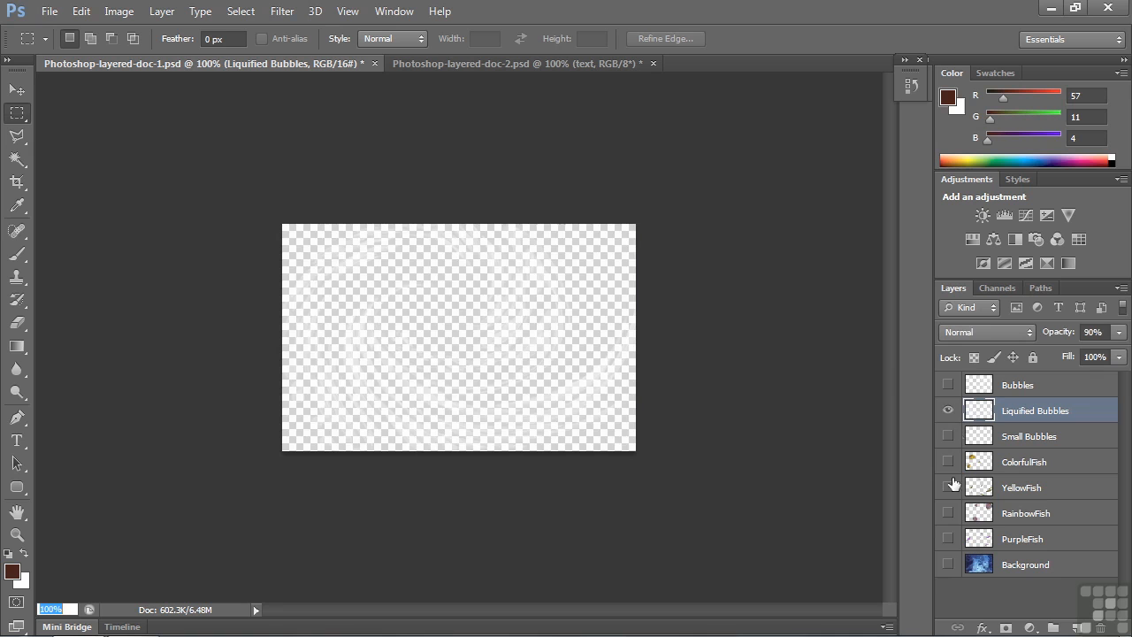
left_click(948, 564)
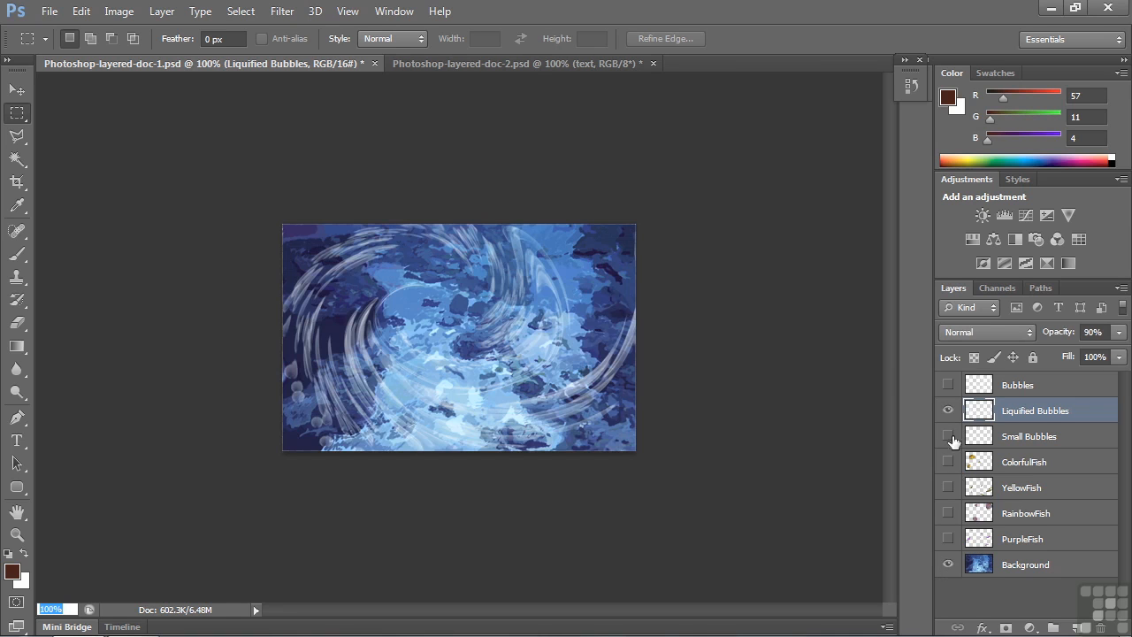
left_click(947, 384, "alt")
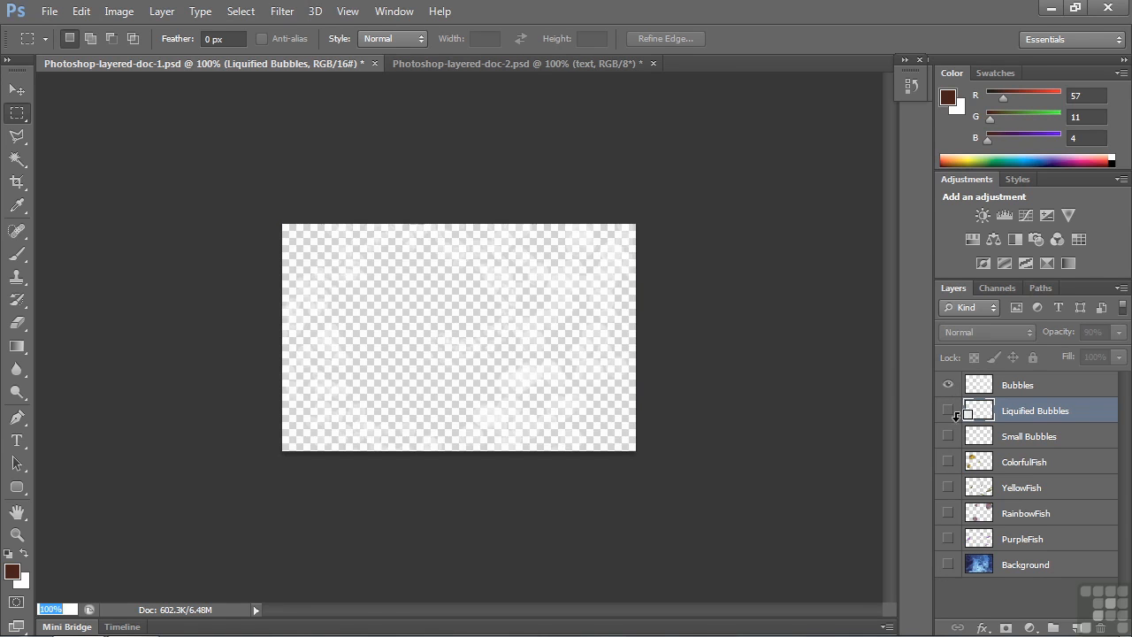
left_click(947, 564, "alt")
left_click(948, 564, "alt")
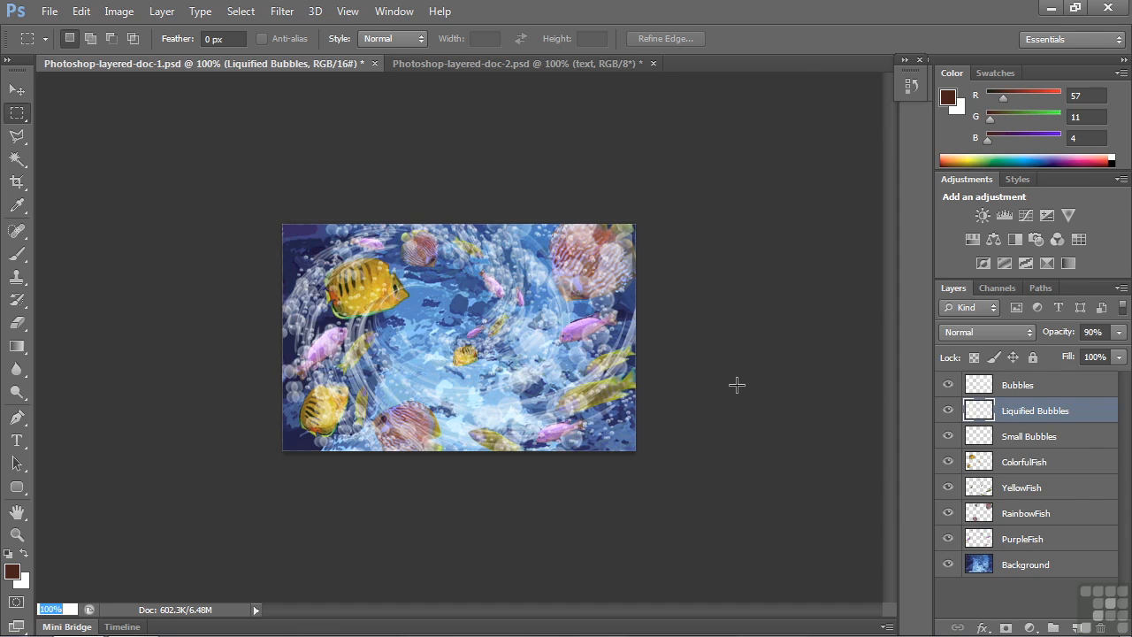
- In Photoshop-layered-doc-2.psd, preview the all colors, filtered and colorize teal layers of the different backgrounds group, hiding each again
key("ctrl+Tab")
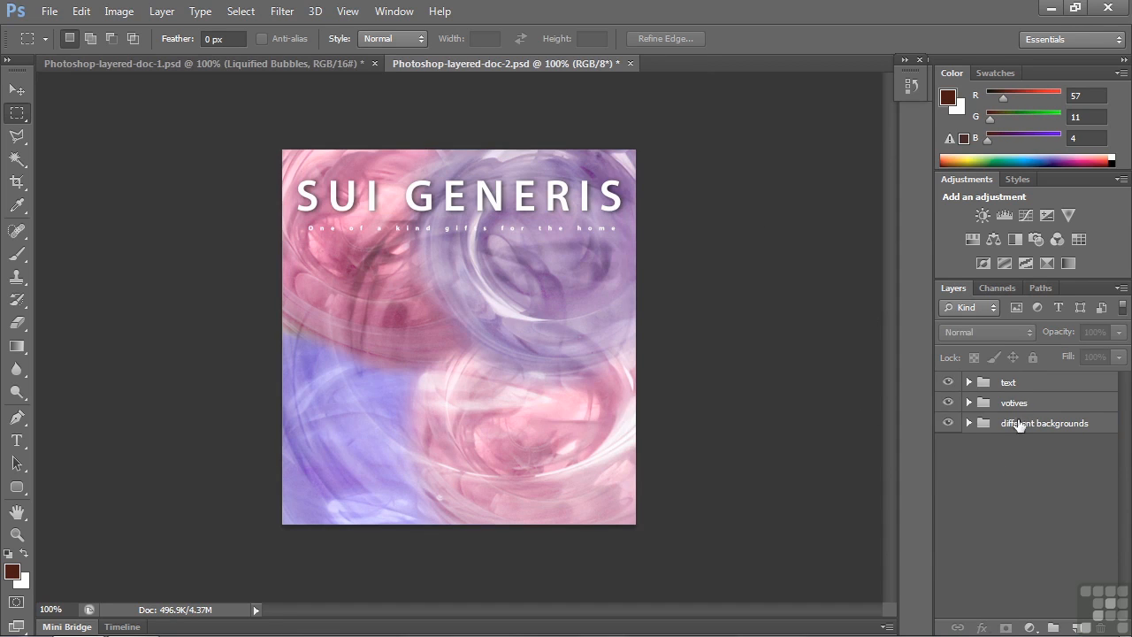
left_click(968, 423)
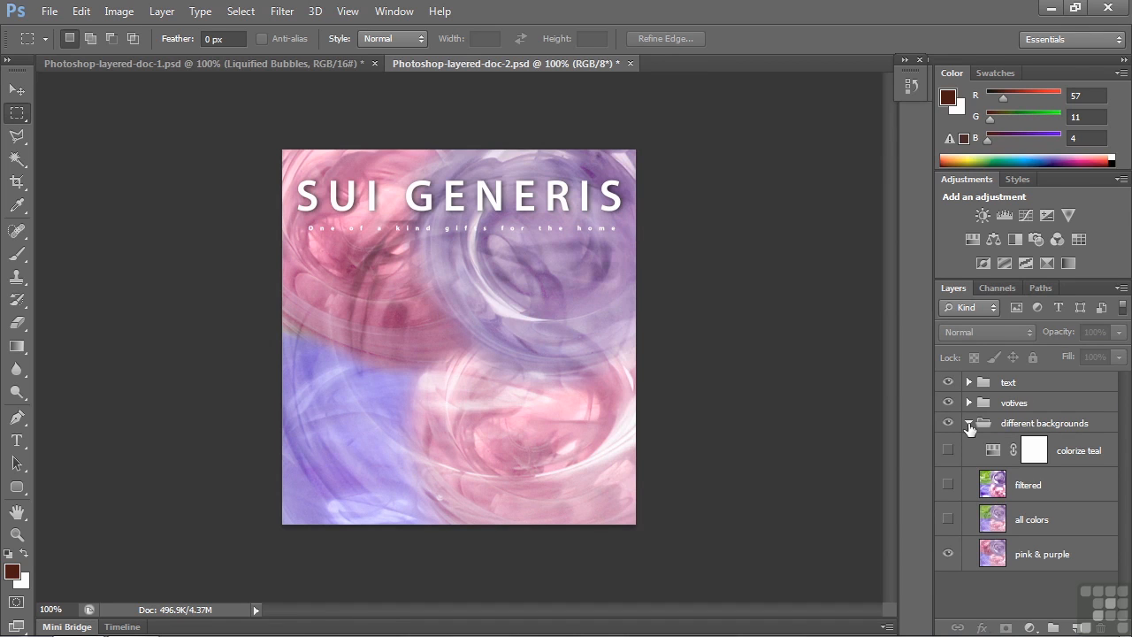
left_click(947, 520)
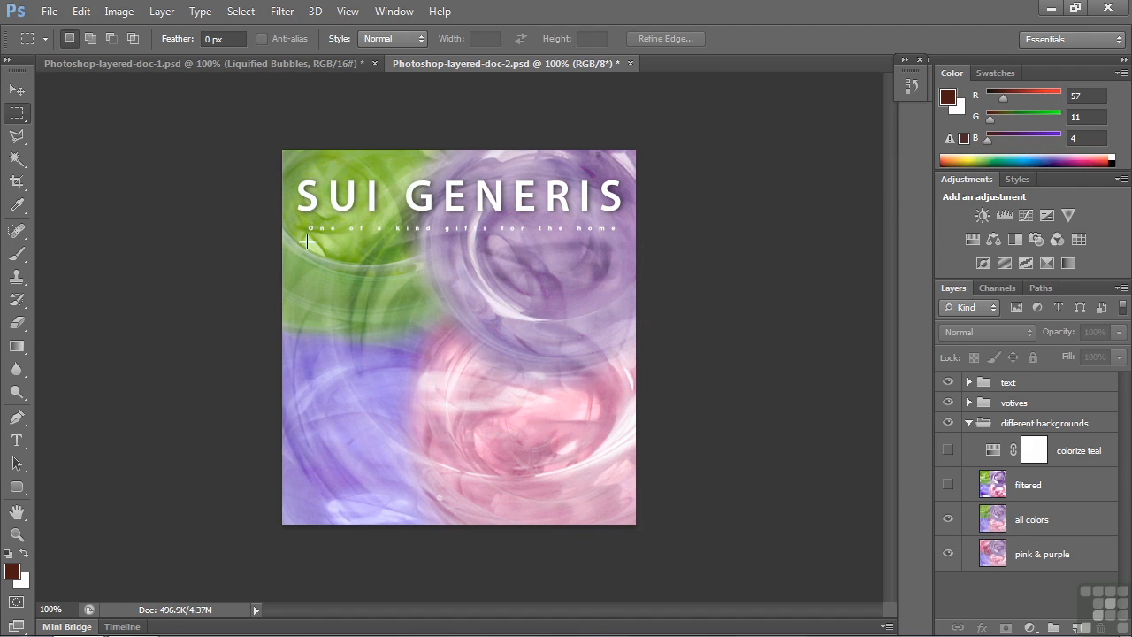
left_click(946, 484)
left_click(947, 484)
left_click(947, 519)
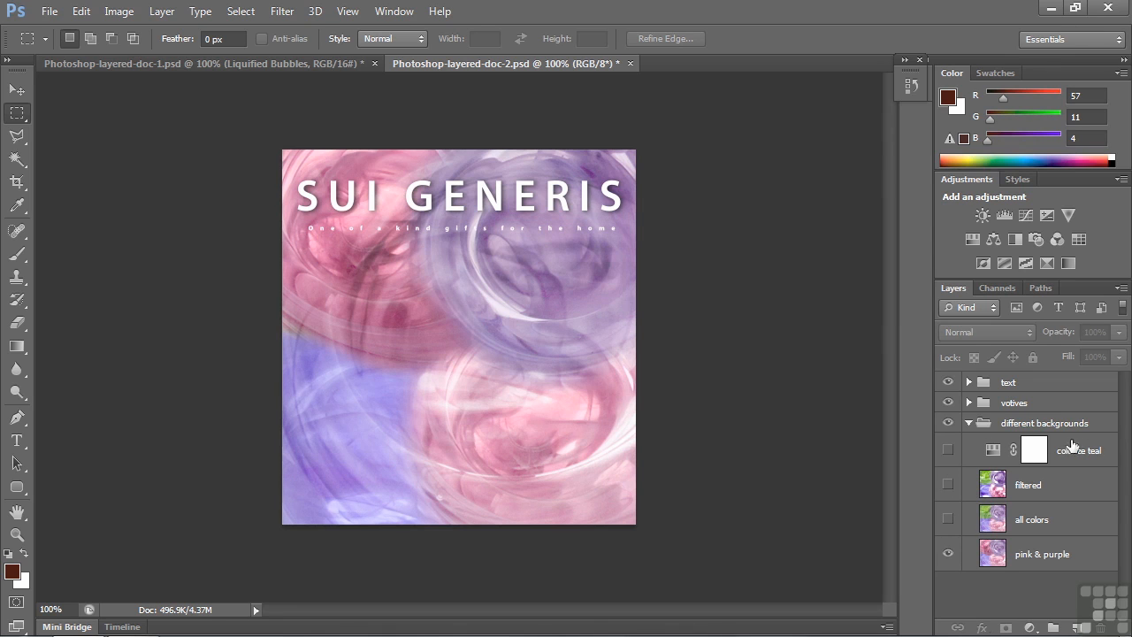
left_click(947, 452)
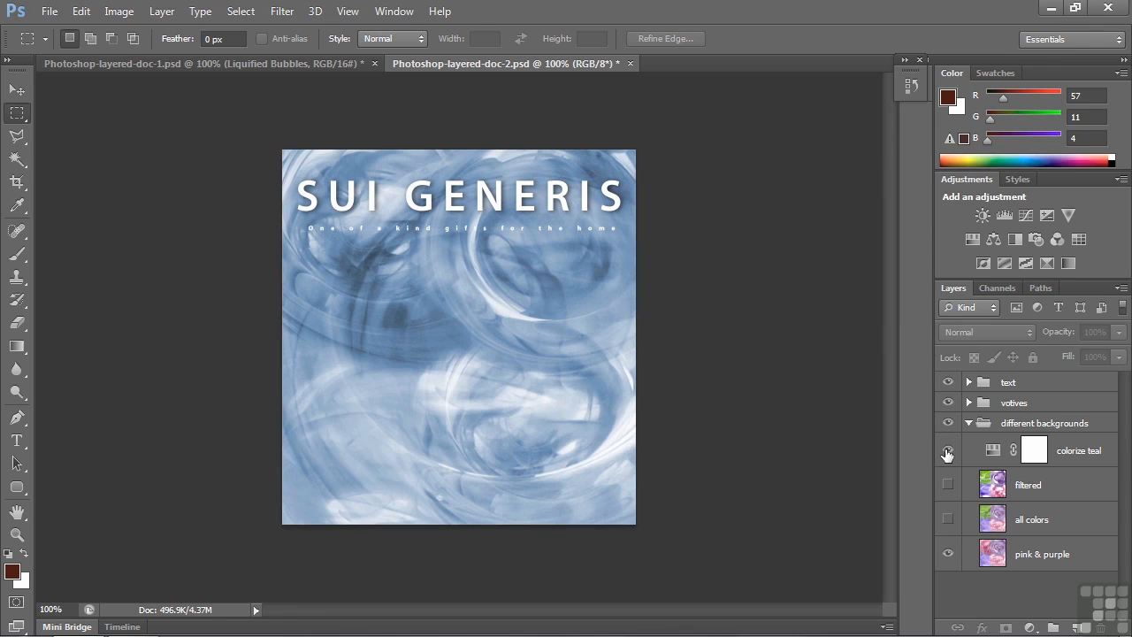
left_click(947, 452)
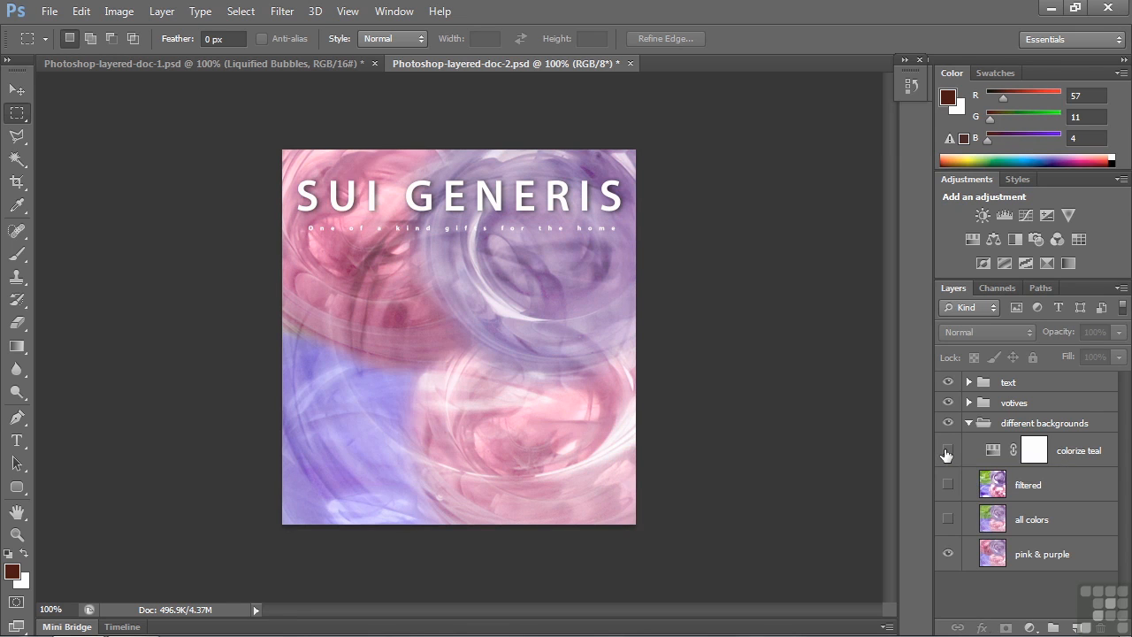
left_click(968, 423)
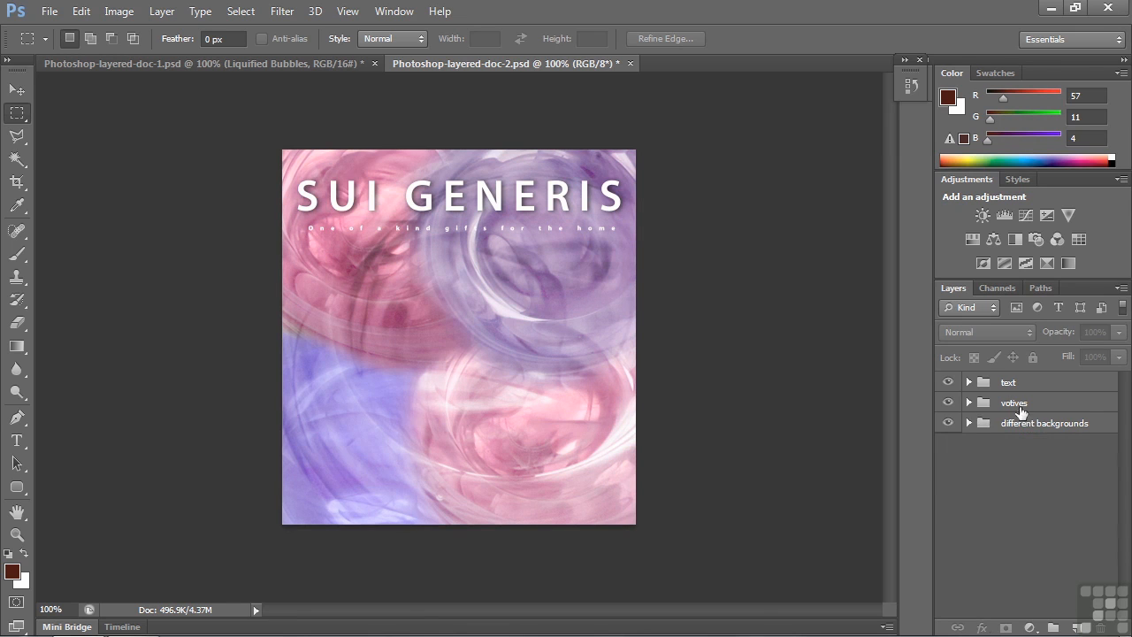
- Preview the large votives group inside the votives group, including the effect of its masked white layer, and hide and collapse it again
left_click(968, 404)
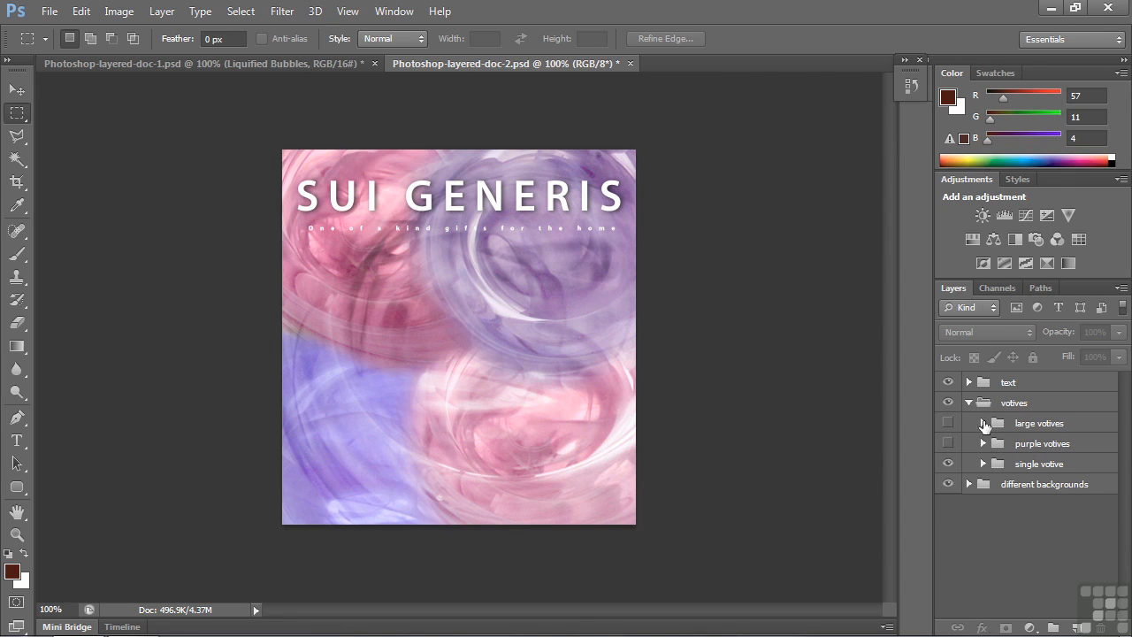
left_click(983, 423)
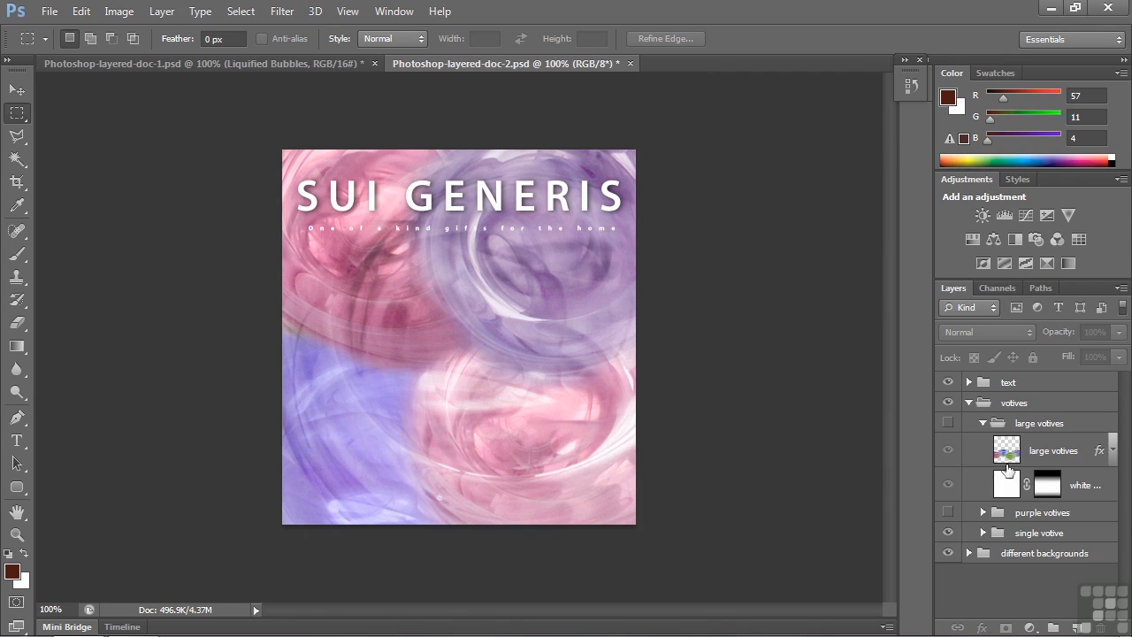
left_click(948, 423)
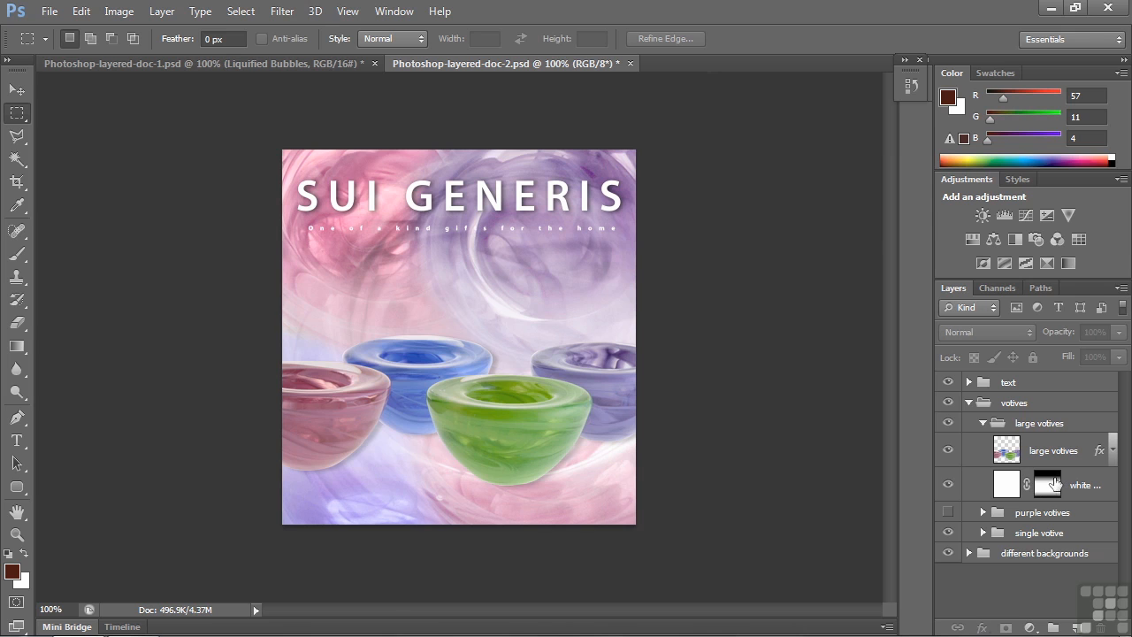
left_click(948, 486)
left_click(947, 485)
left_click(948, 423)
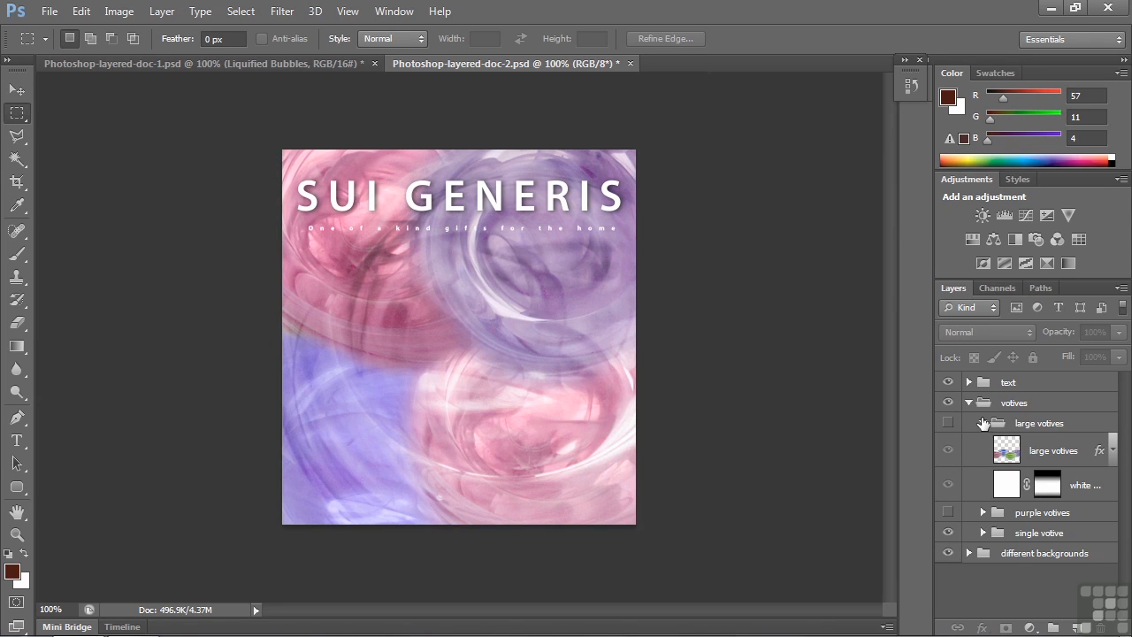
left_click(983, 422)
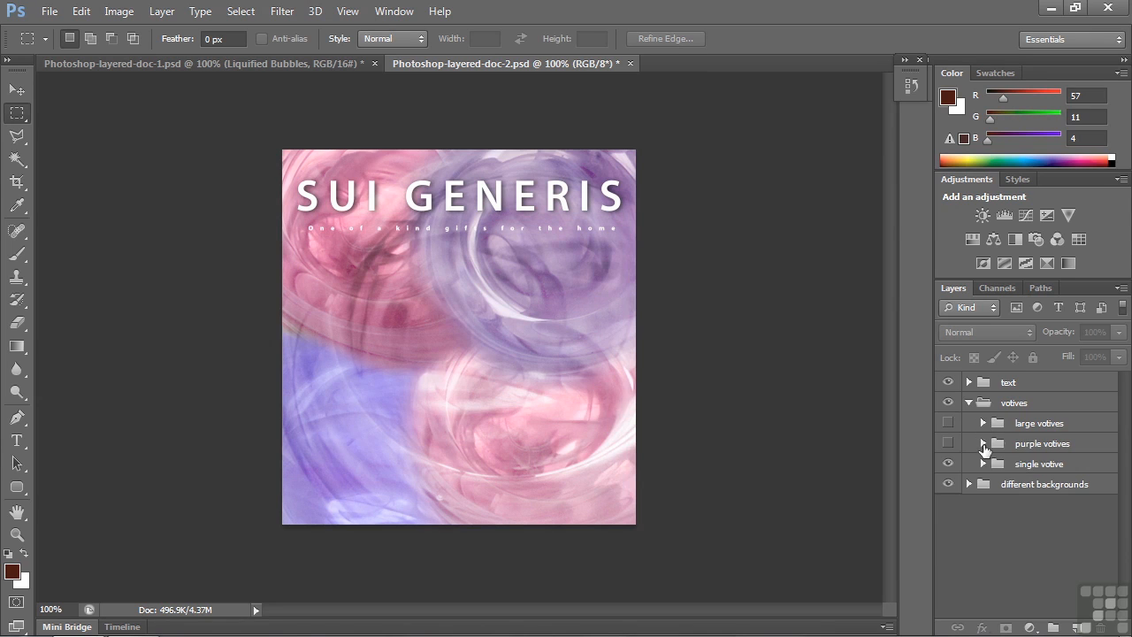
- Expand the purple votives group, preview its fading votives and curved text layers, and hide and collapse it again
left_click(982, 443)
left_click(948, 443)
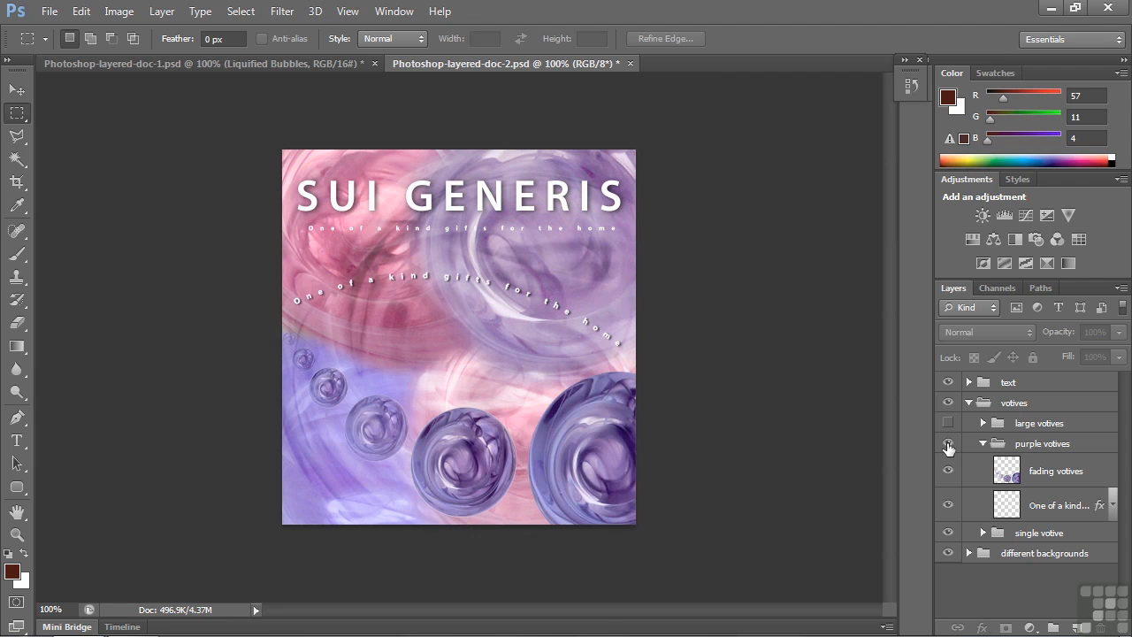
left_click(948, 443)
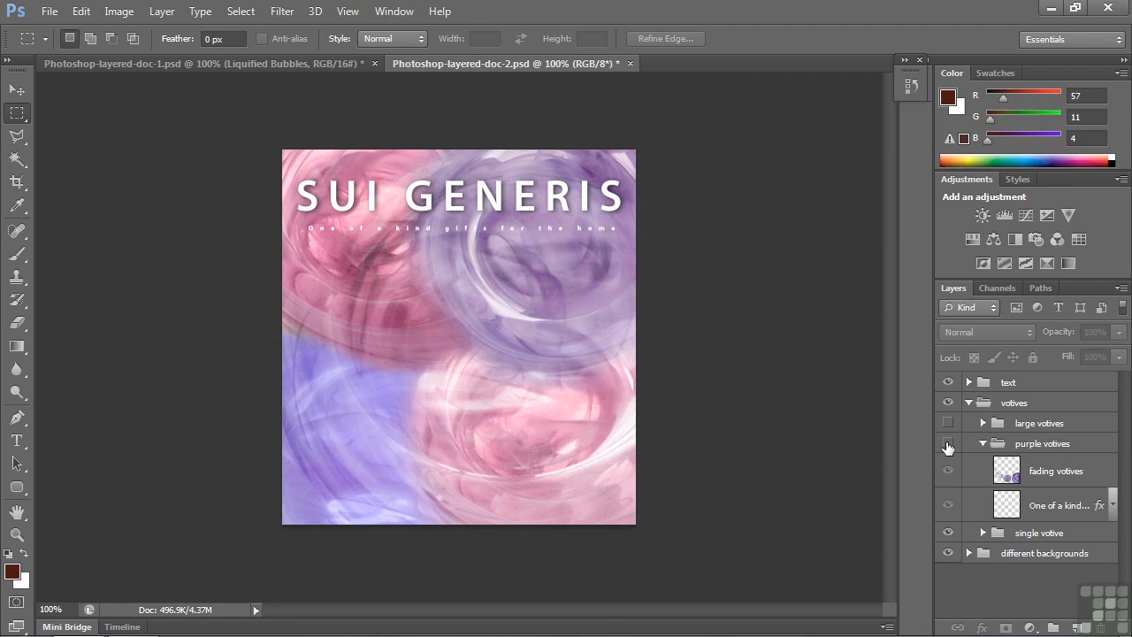
left_click(948, 443)
left_click(948, 443)
left_click(982, 443)
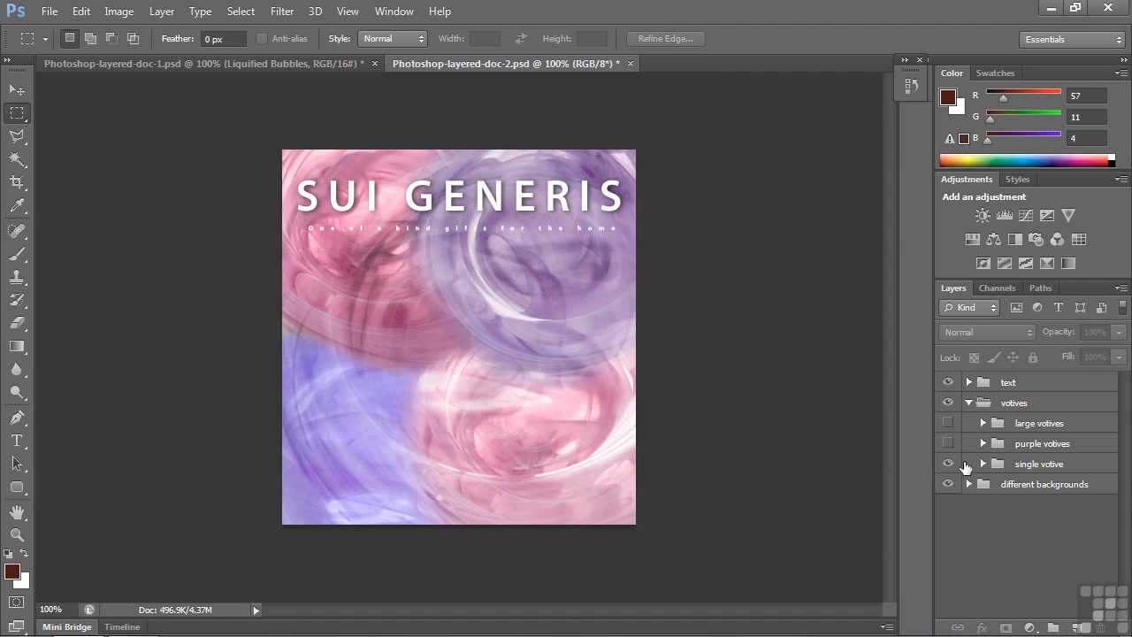
- Preview the petite vase layer in the single votive group, hide it again and collapse the votives group
left_click(982, 465)
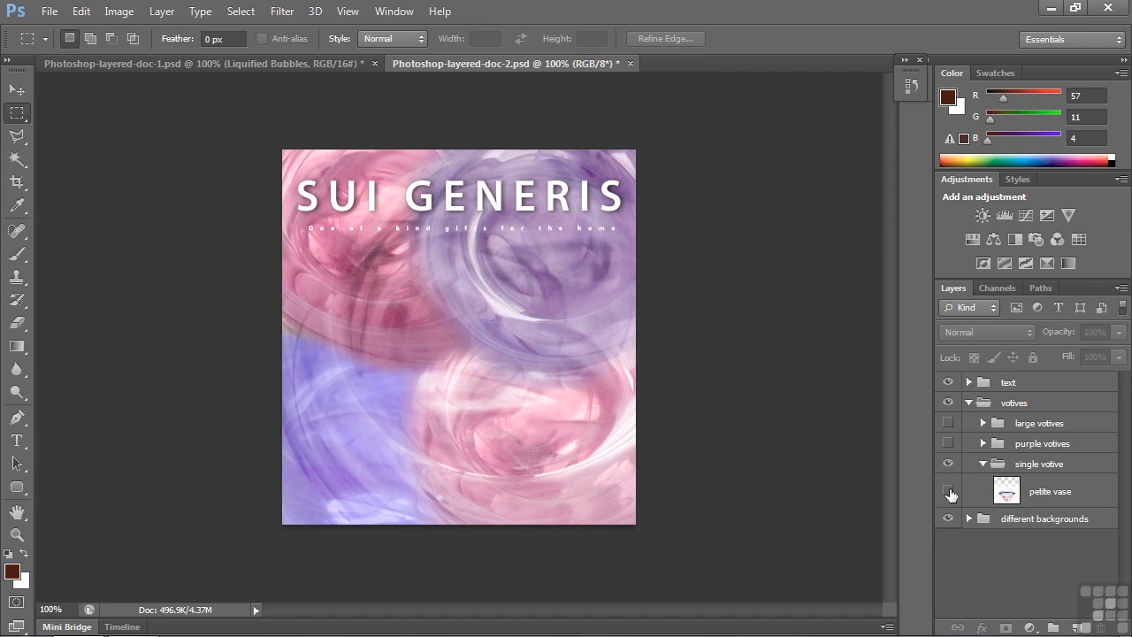
left_click(948, 490)
left_click(948, 491)
left_click(982, 463)
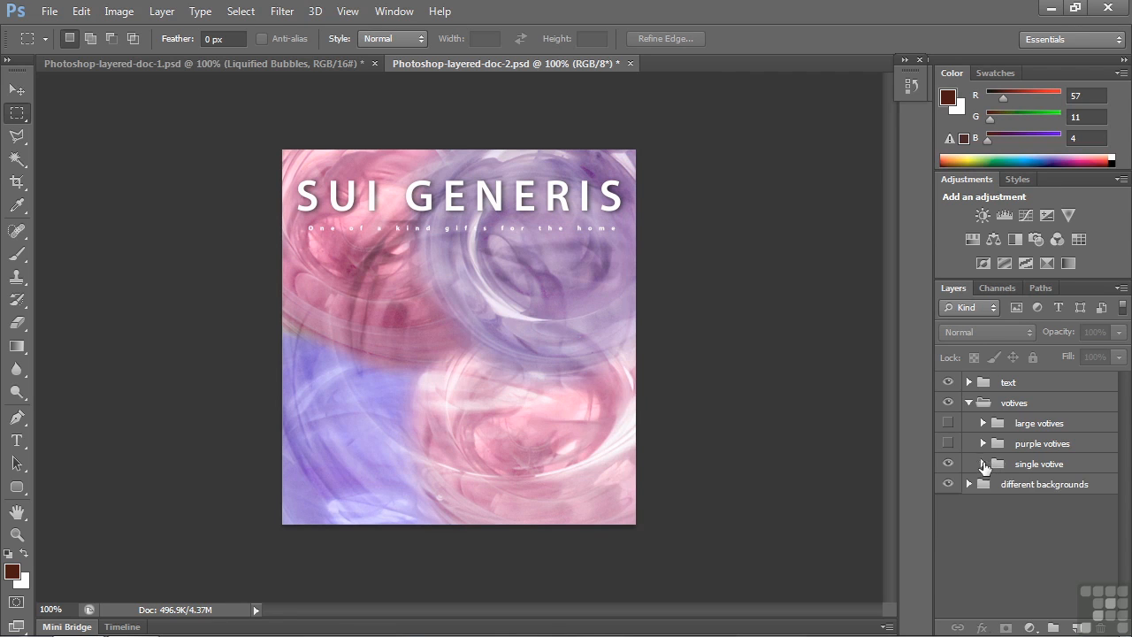
left_click(968, 403)
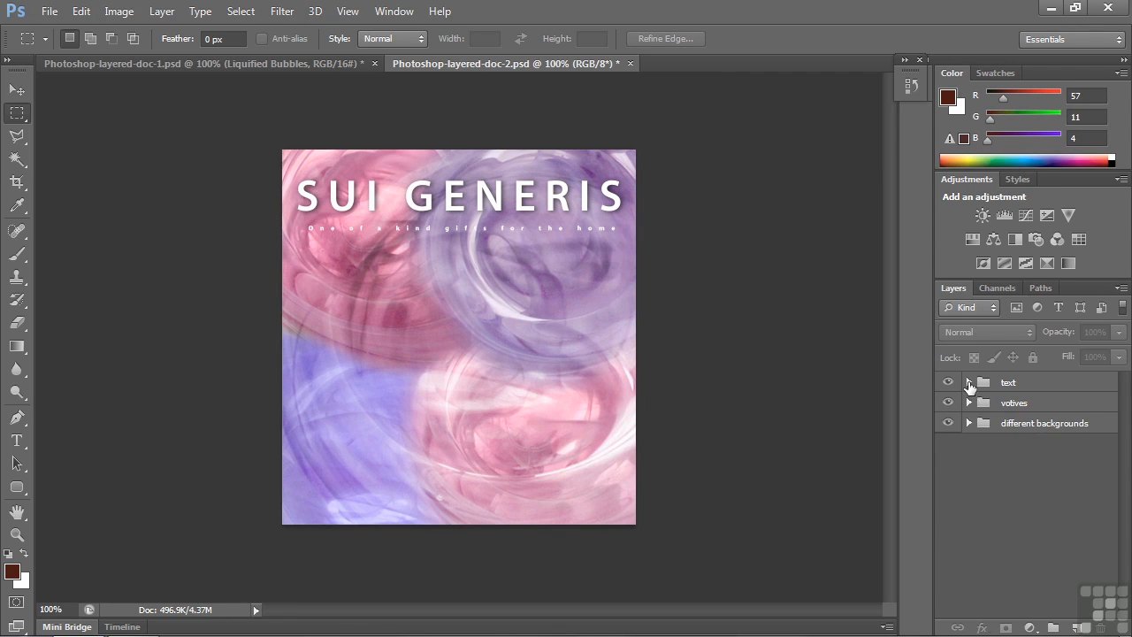
- Inspect the text group by toggling the visibility of its tagline and SUI GENERIS layers, and collapse it again
left_click(968, 383)
left_click(947, 412)
left_click(948, 445)
left_click(948, 447)
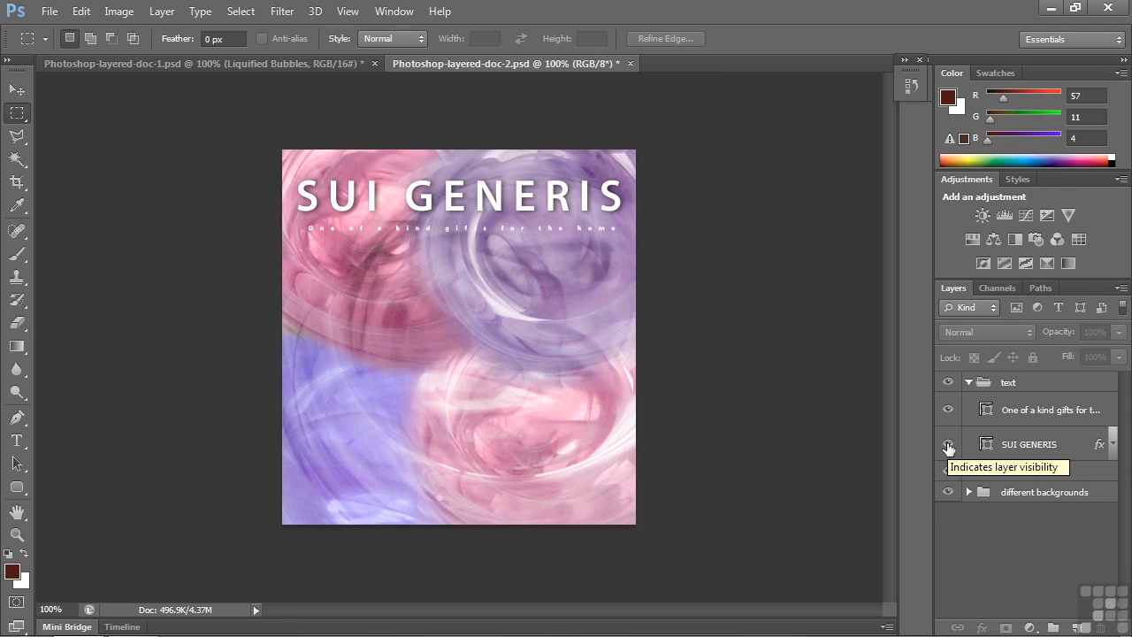
left_click(968, 382)
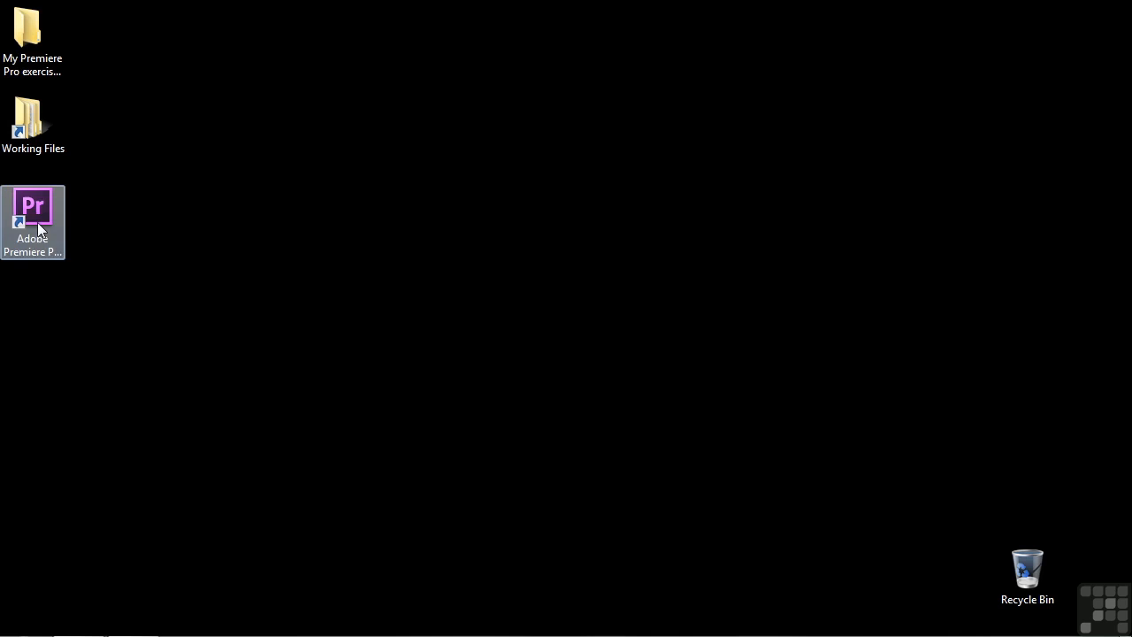
- Open Premiere Pro and start a new project located in the desktop folder My Premiere Pro exercise files
double_click(37, 222)
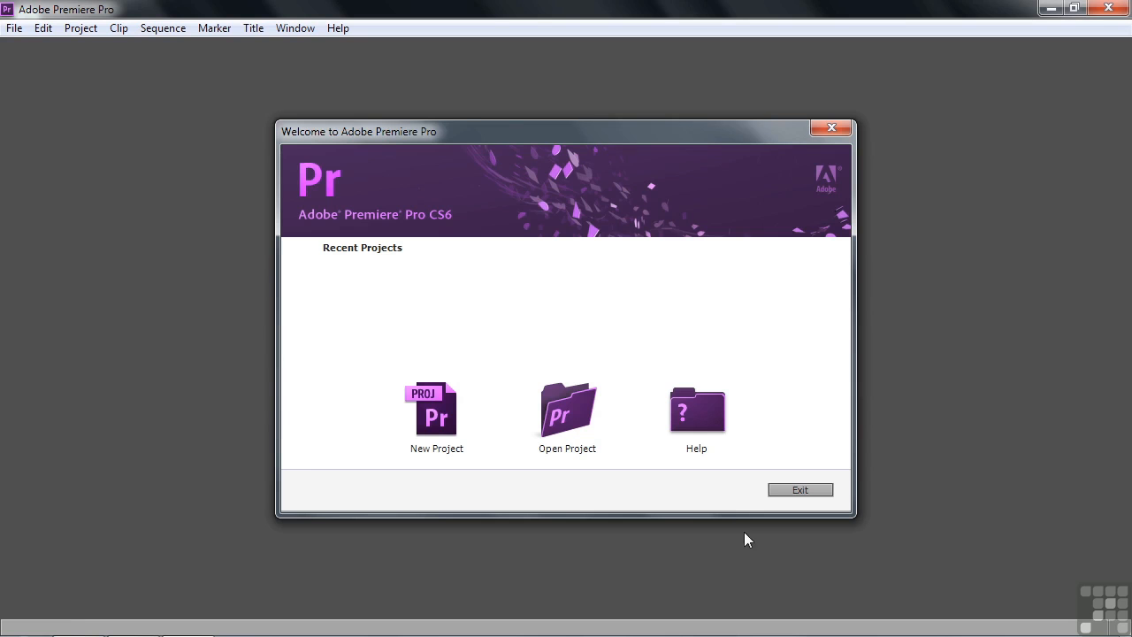
left_click(431, 409)
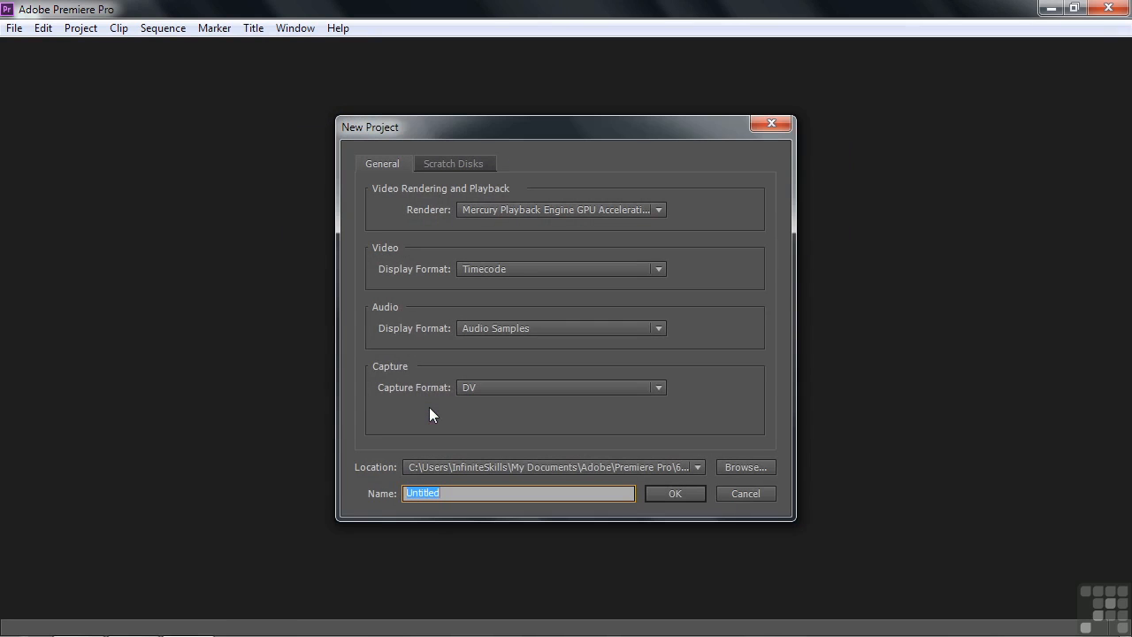
left_click(758, 466)
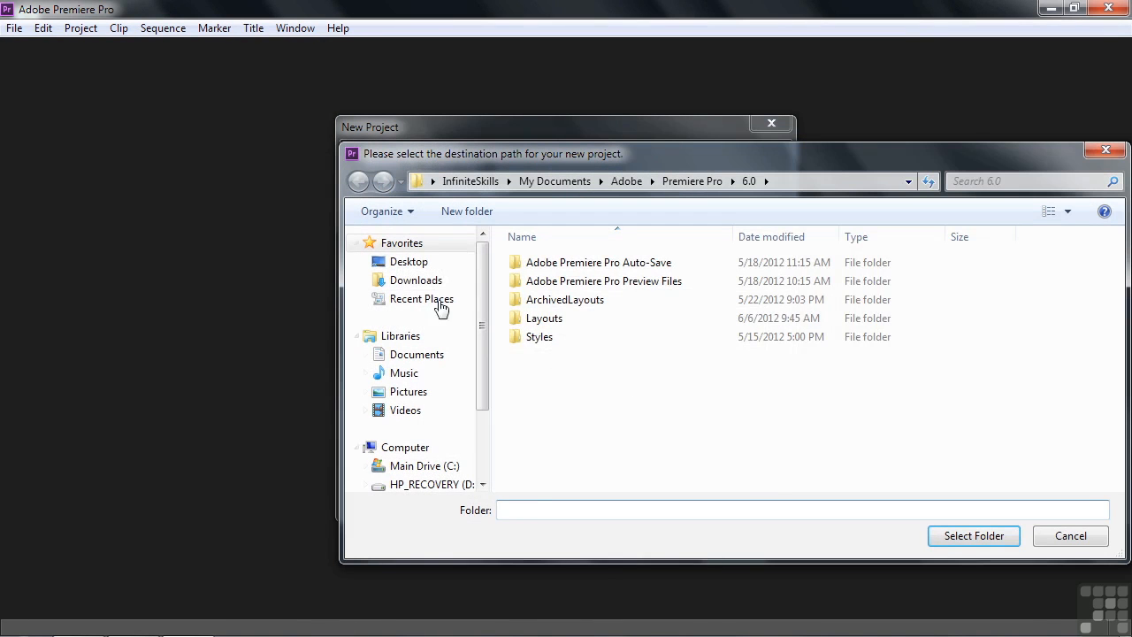
left_click(409, 261)
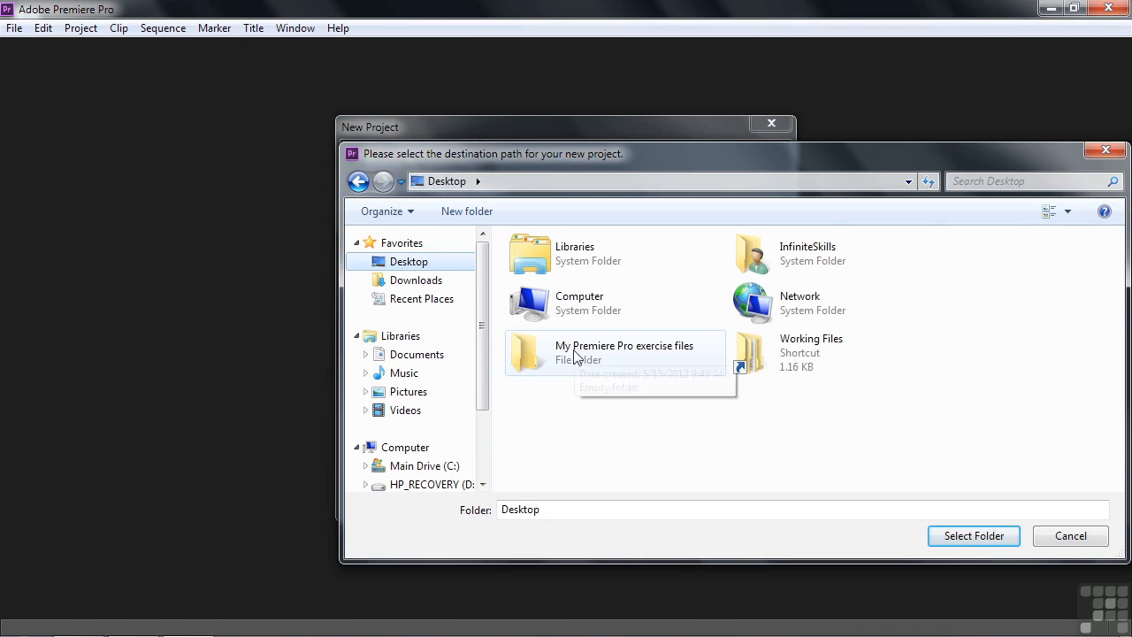
left_click(573, 355)
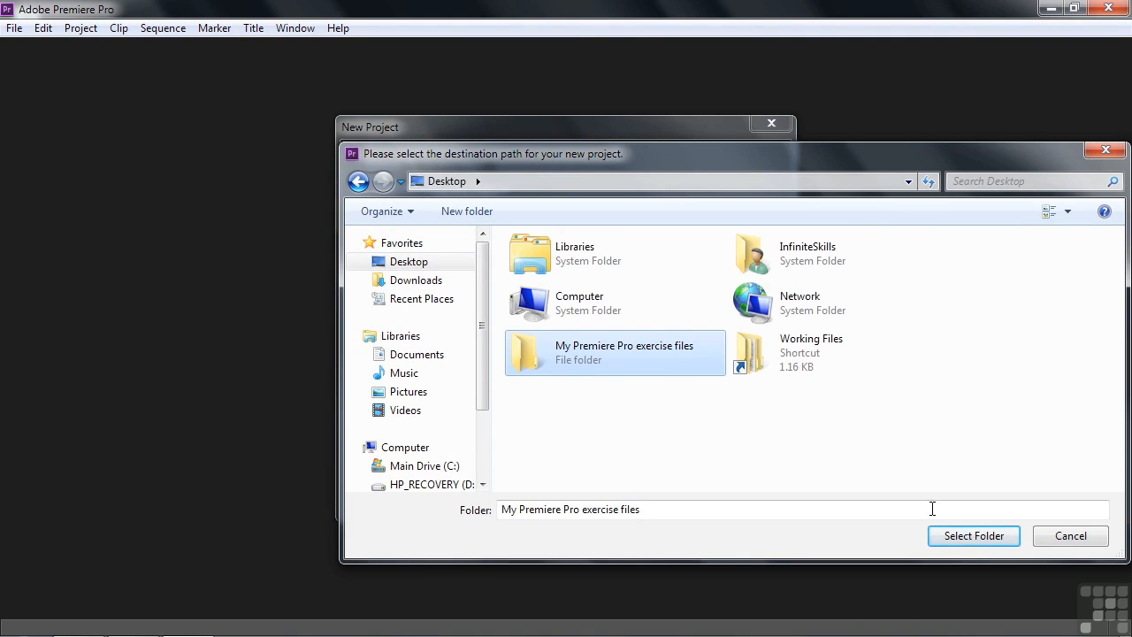
left_click(973, 537)
- Name the project photoshop test and create it without adding a sequence
double_click(523, 488)
key("BackSpace")
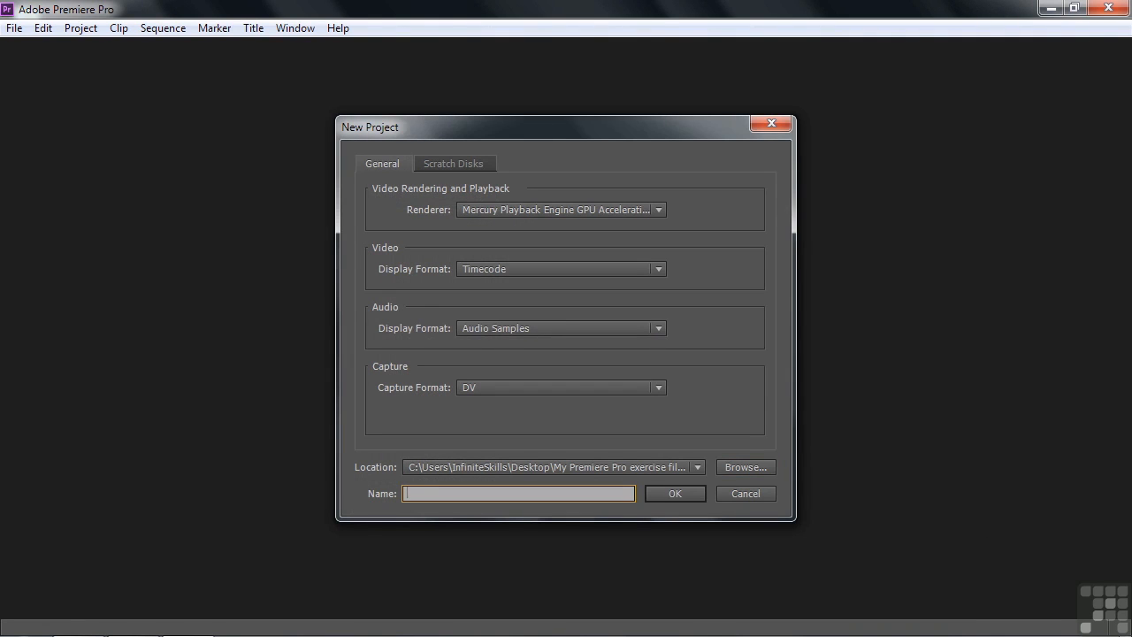
type("photoshop test")
left_click(673, 494)
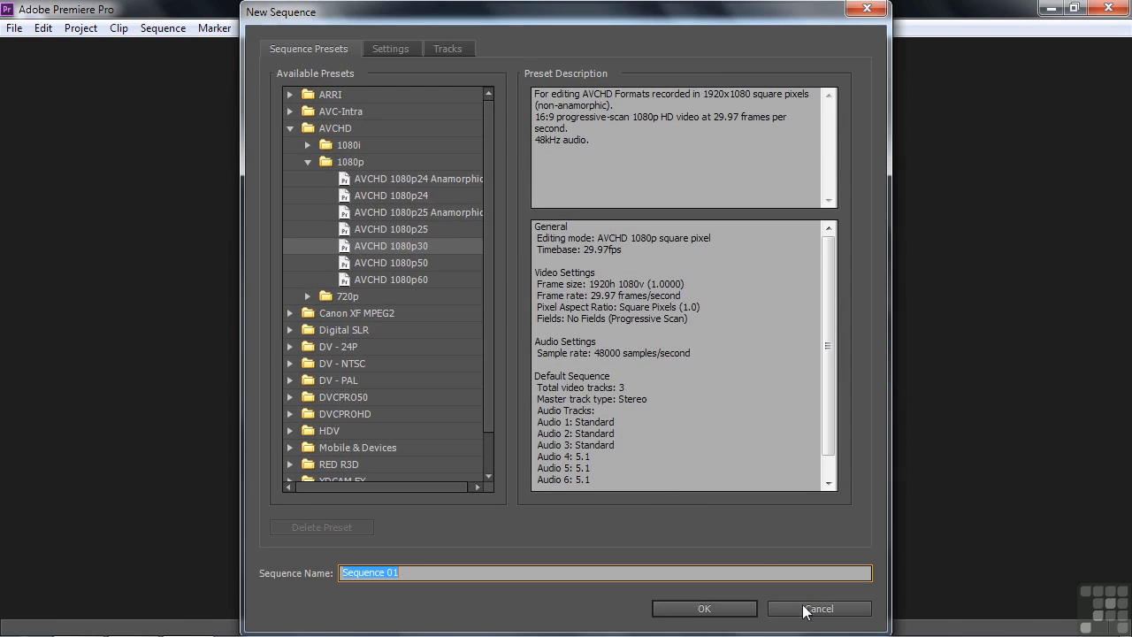
left_click(815, 609)
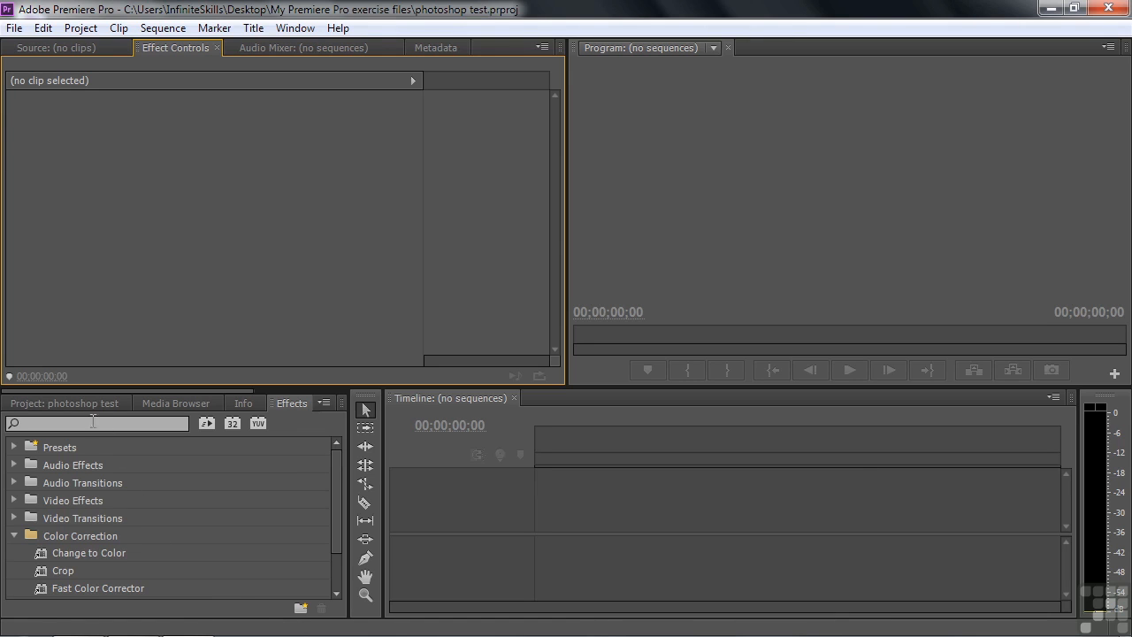
- Import Photoshop-layered-doc-1.psd and Photoshop-layered-doc-2.psd together from the other assets folder, merging all layers of the first document
left_click(57, 402)
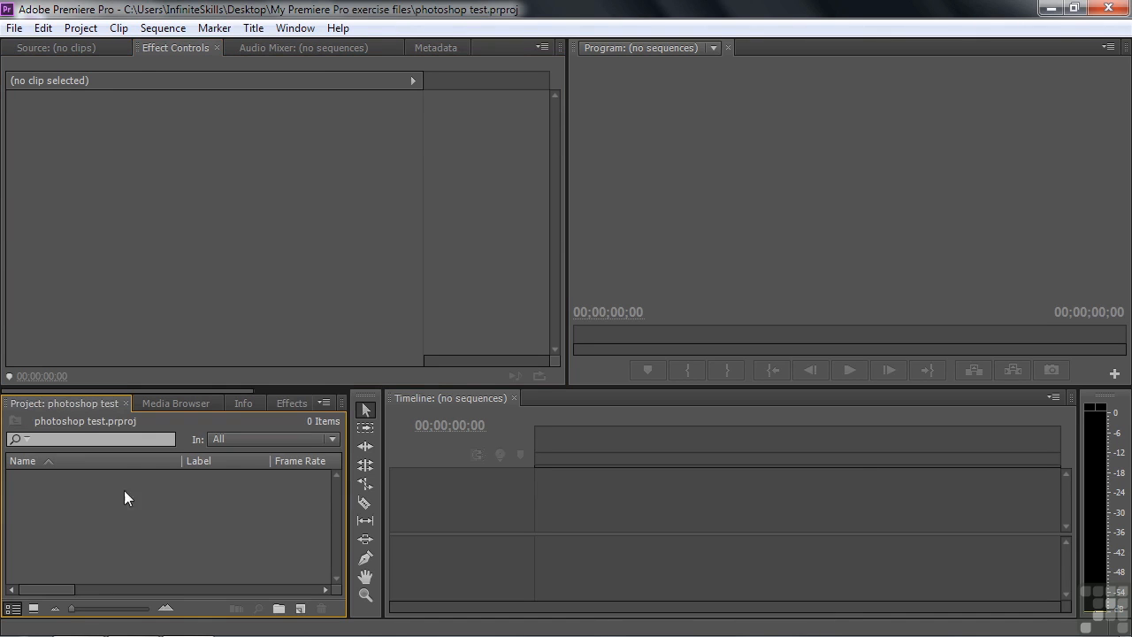
double_click(50, 517)
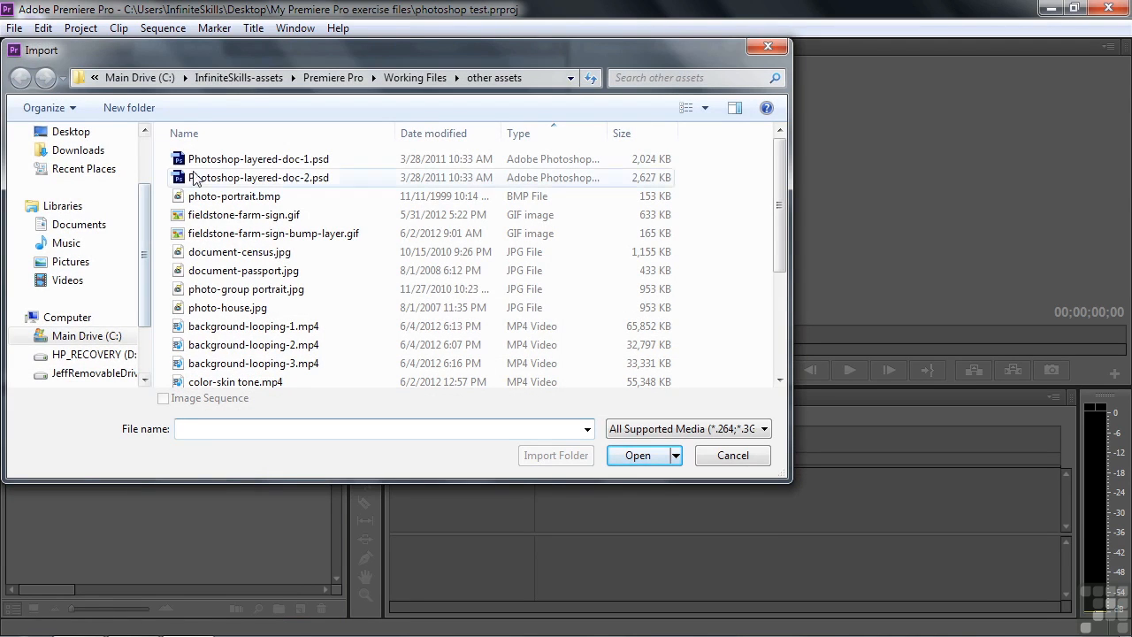
left_click(398, 79)
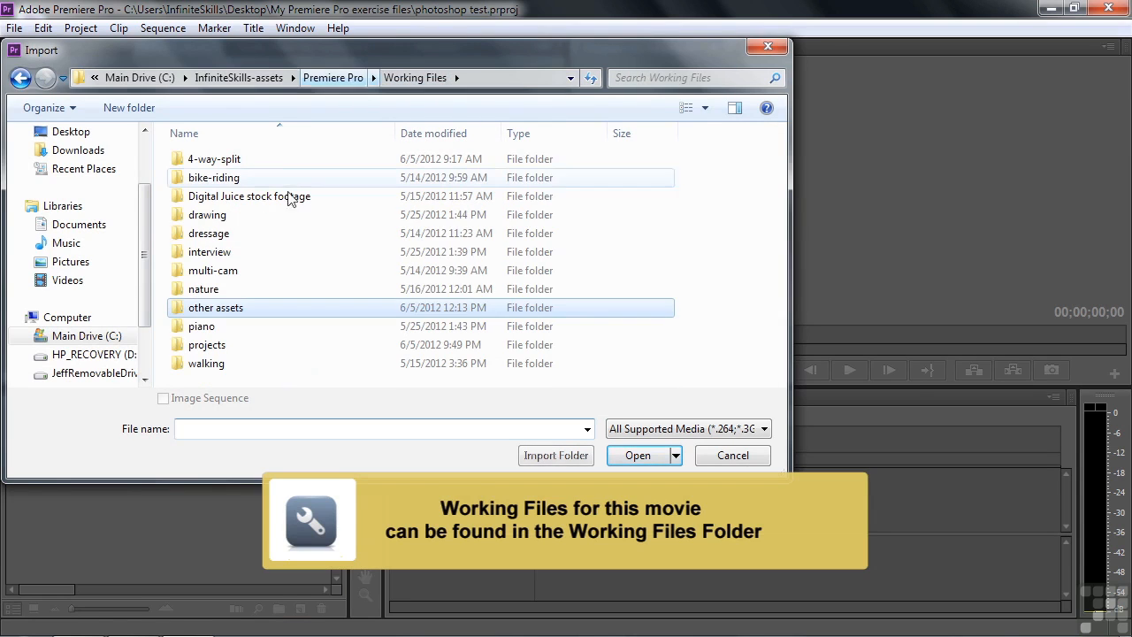
double_click(188, 309)
left_click(177, 159)
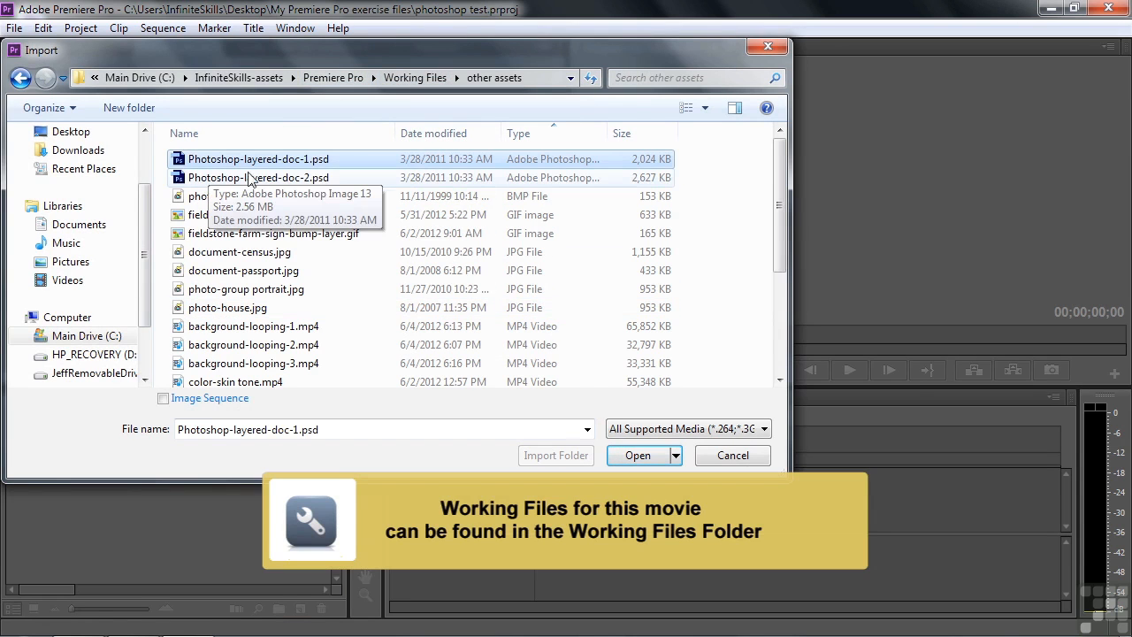
left_click(189, 181, "shift")
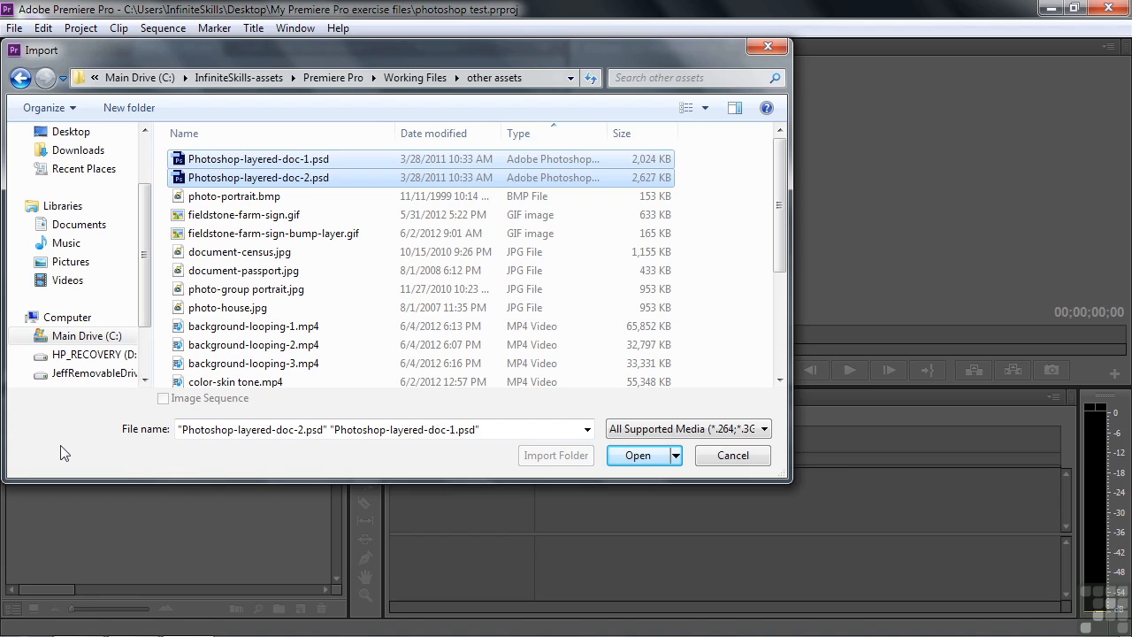
left_click(634, 460)
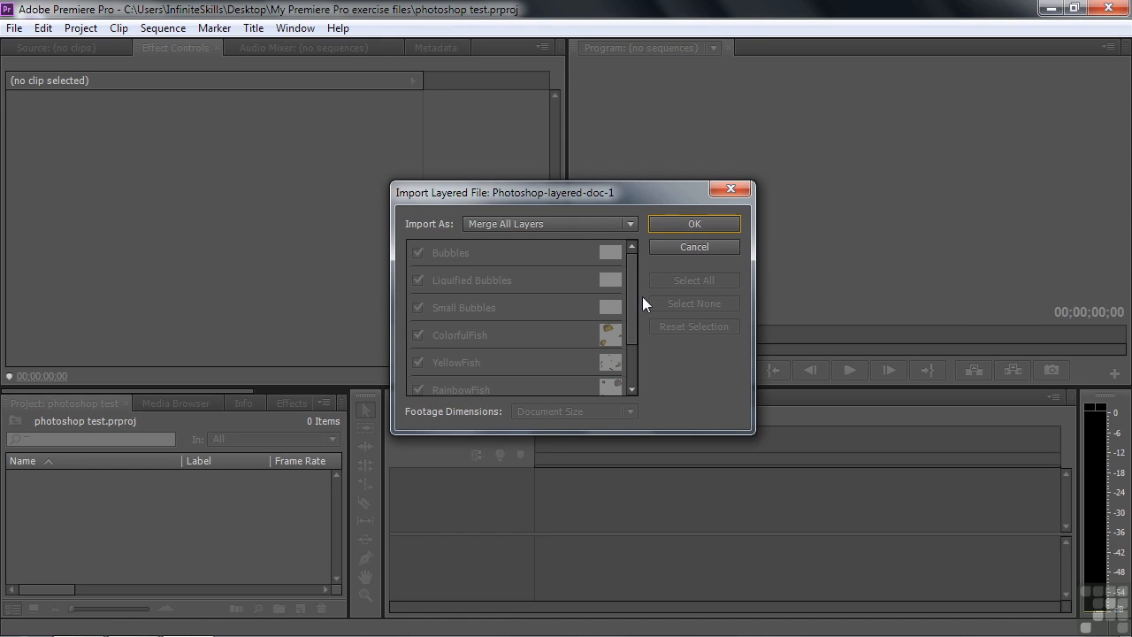
left_click(706, 223)
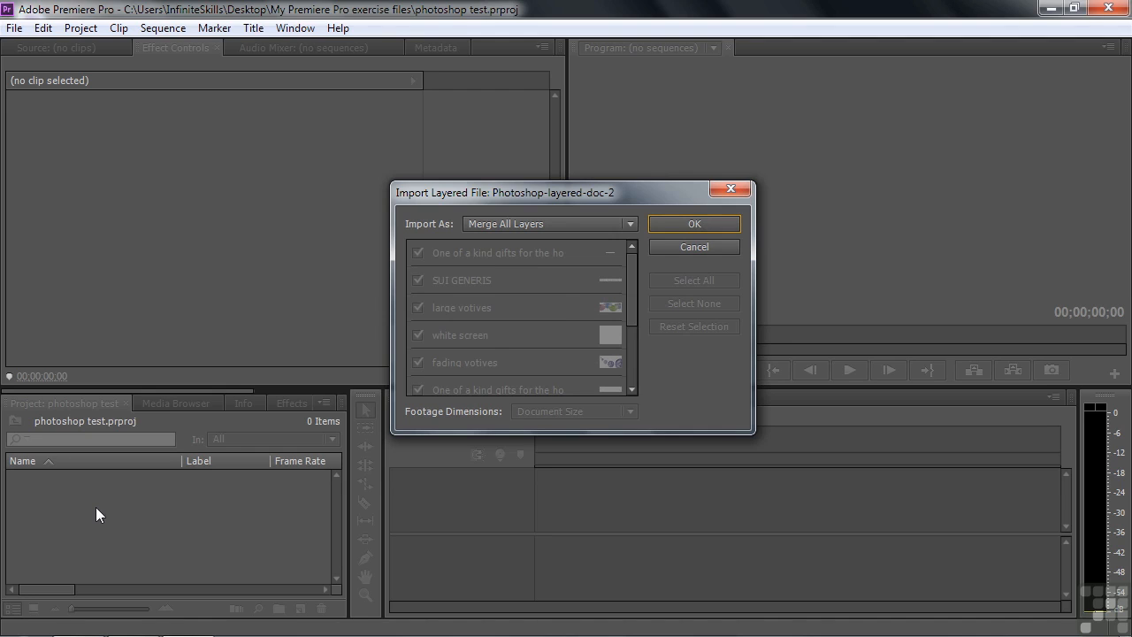
- Import Photoshop-layered-doc-2 as individual layers, also including the petite vase, filtered and all colors layers
left_click(630, 224)
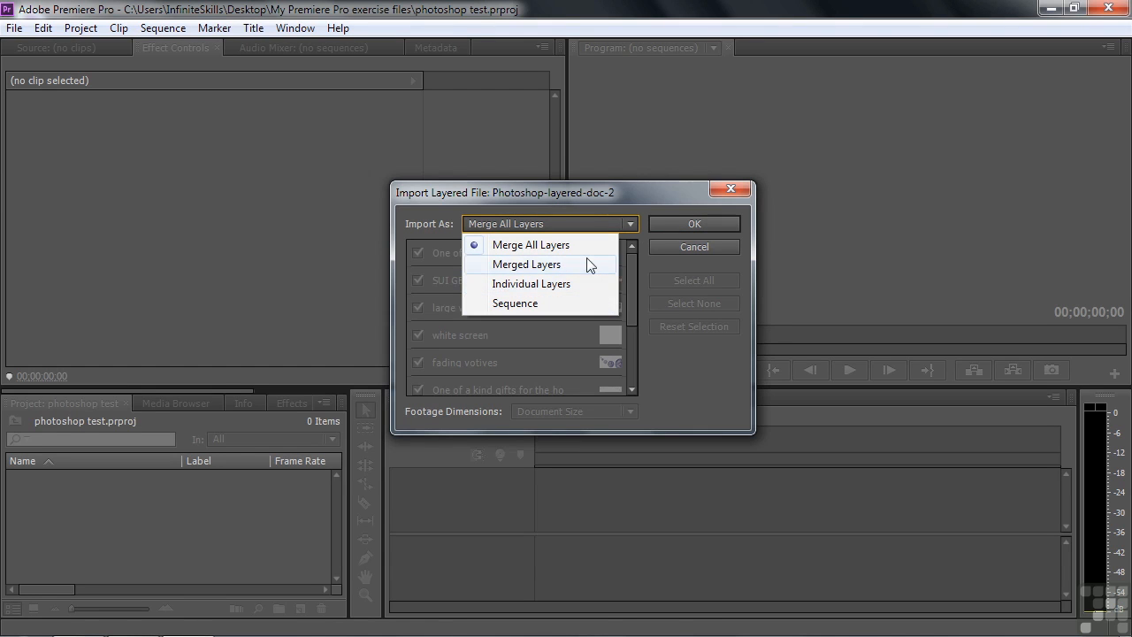
left_click(586, 265)
left_click_drag(629, 280, 630, 250)
left_click(633, 224)
left_click(557, 286)
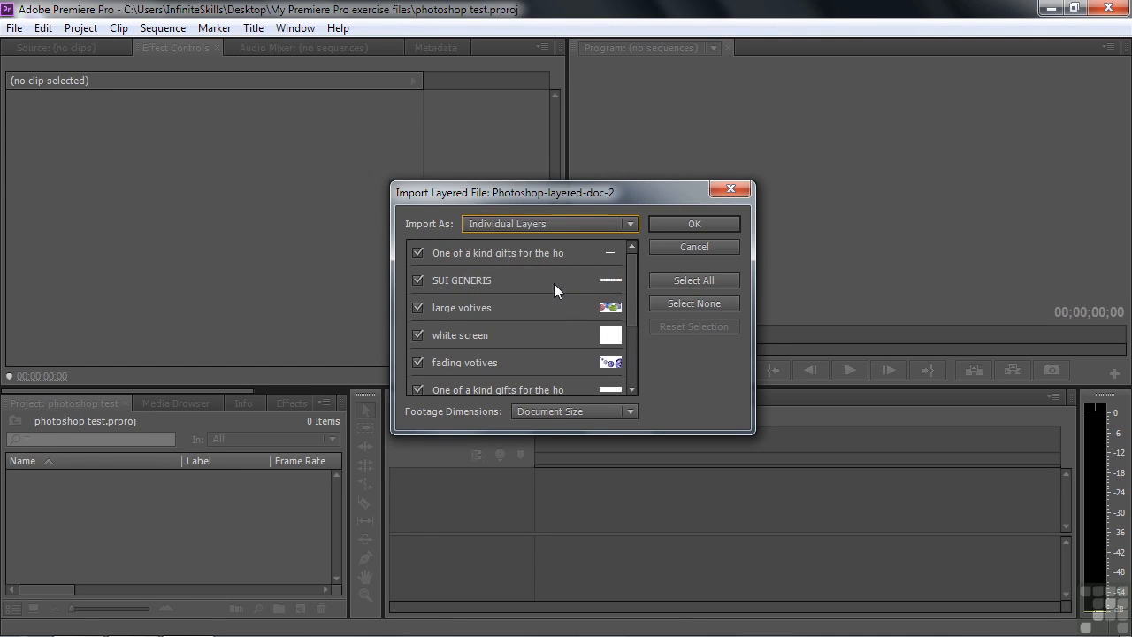
left_click_drag(629, 272, 625, 333)
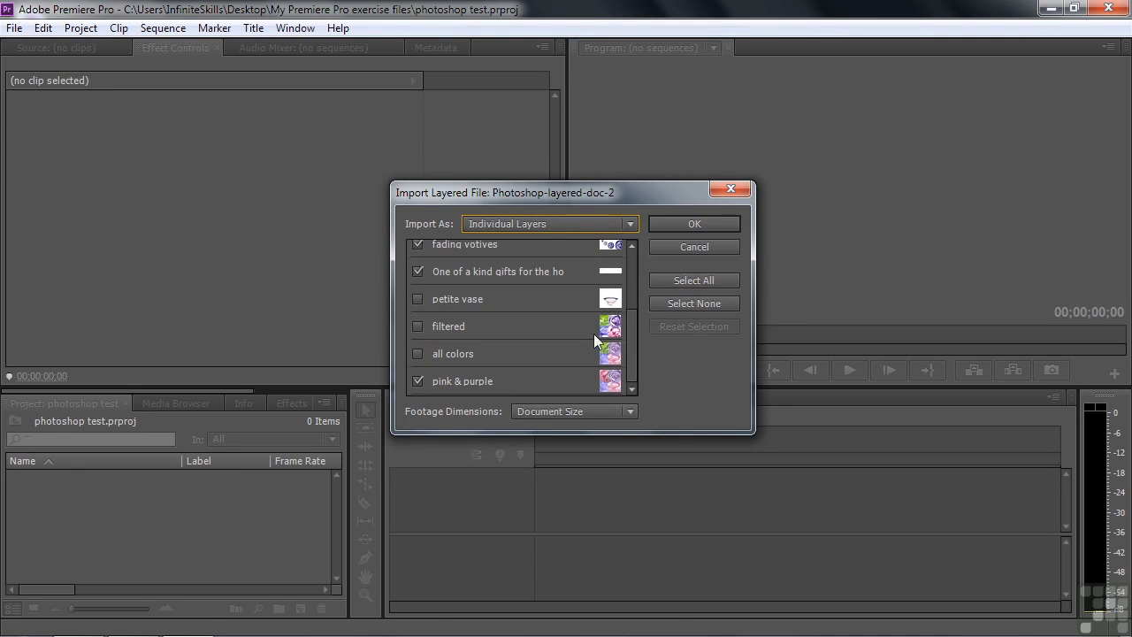
left_click(418, 299)
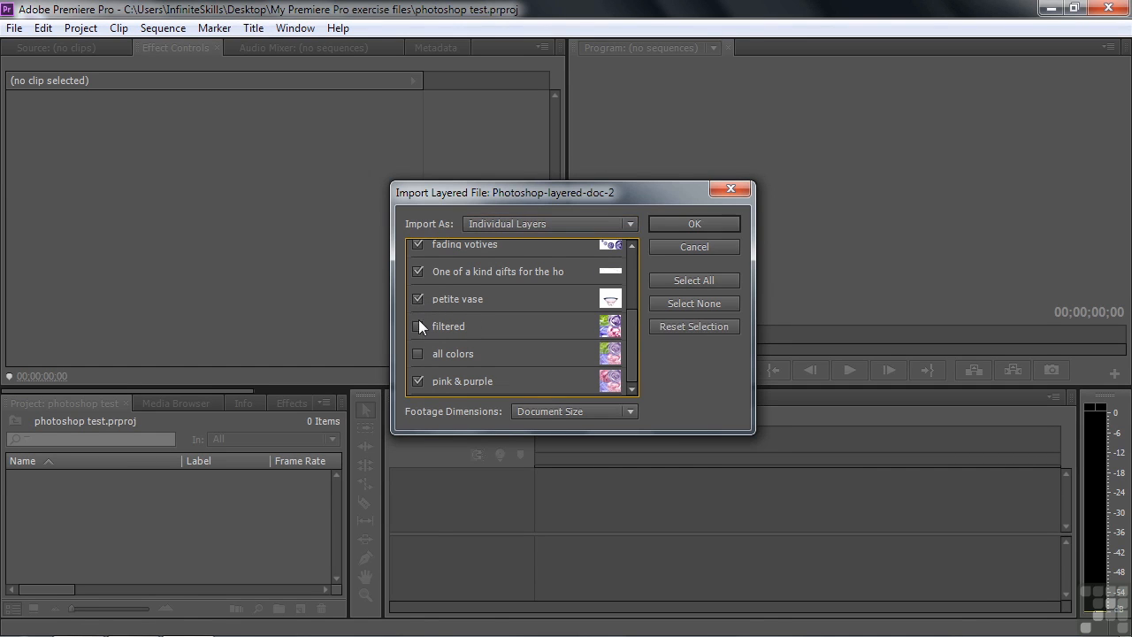
left_click(418, 354)
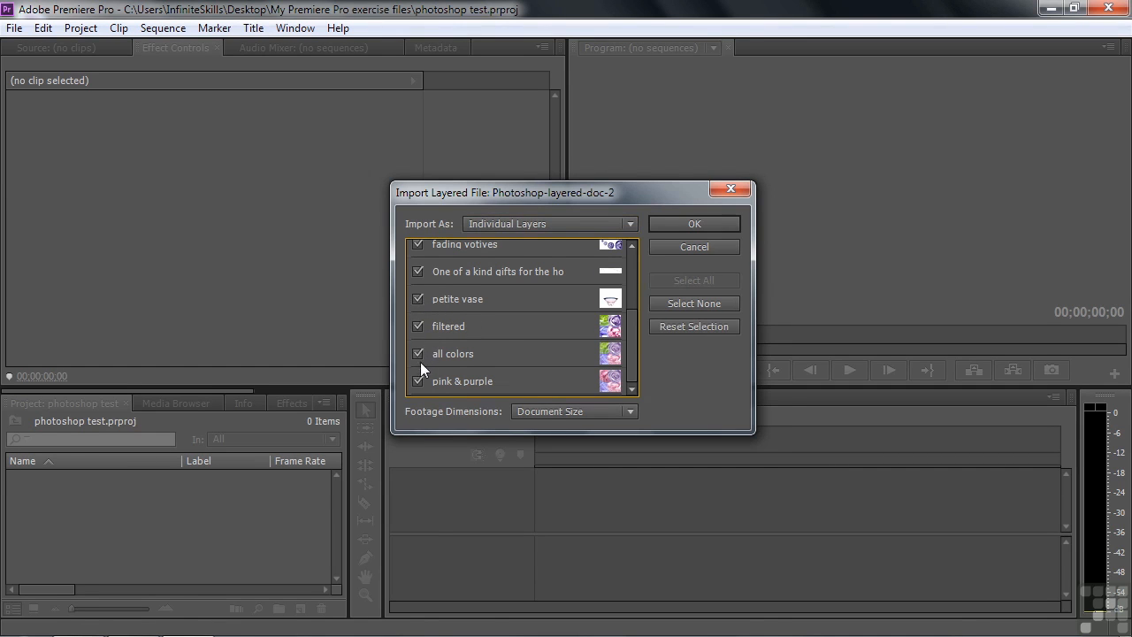
left_click(700, 219)
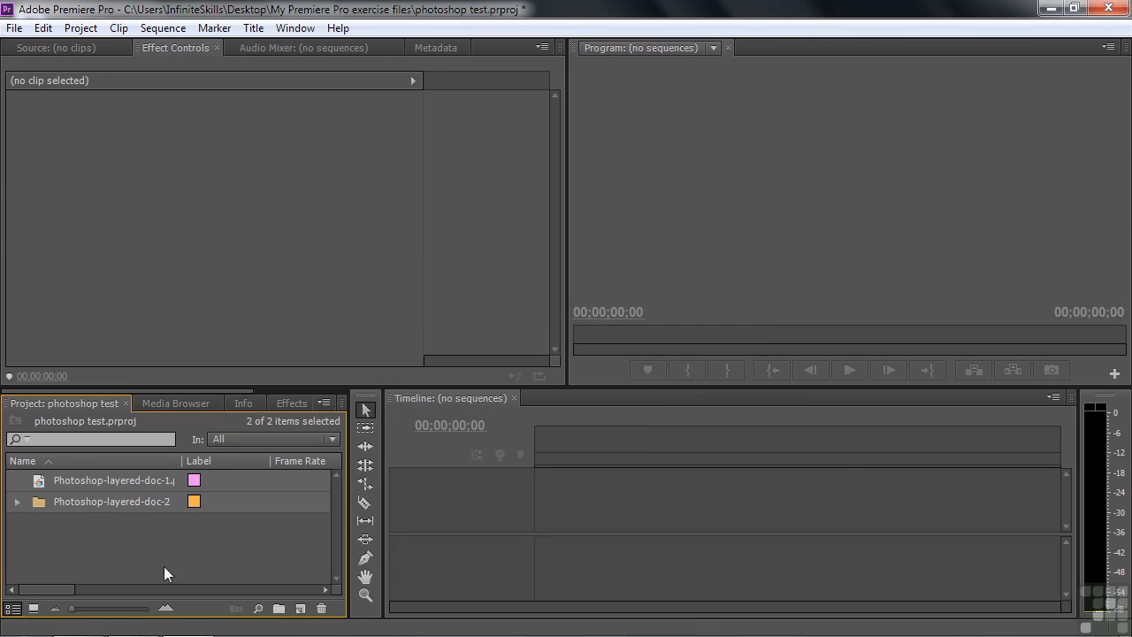
- Preview the merged Photoshop-layered-doc-1.psd clip in the Source Monitor and create a new sequence from it
double_click(38, 487)
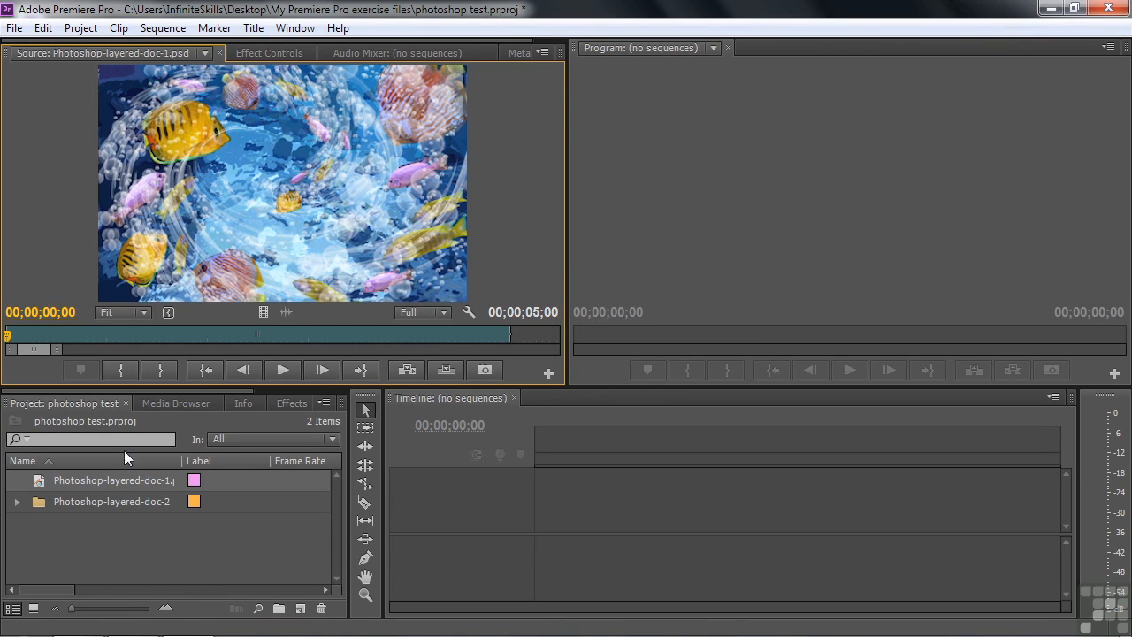
left_click(38, 487)
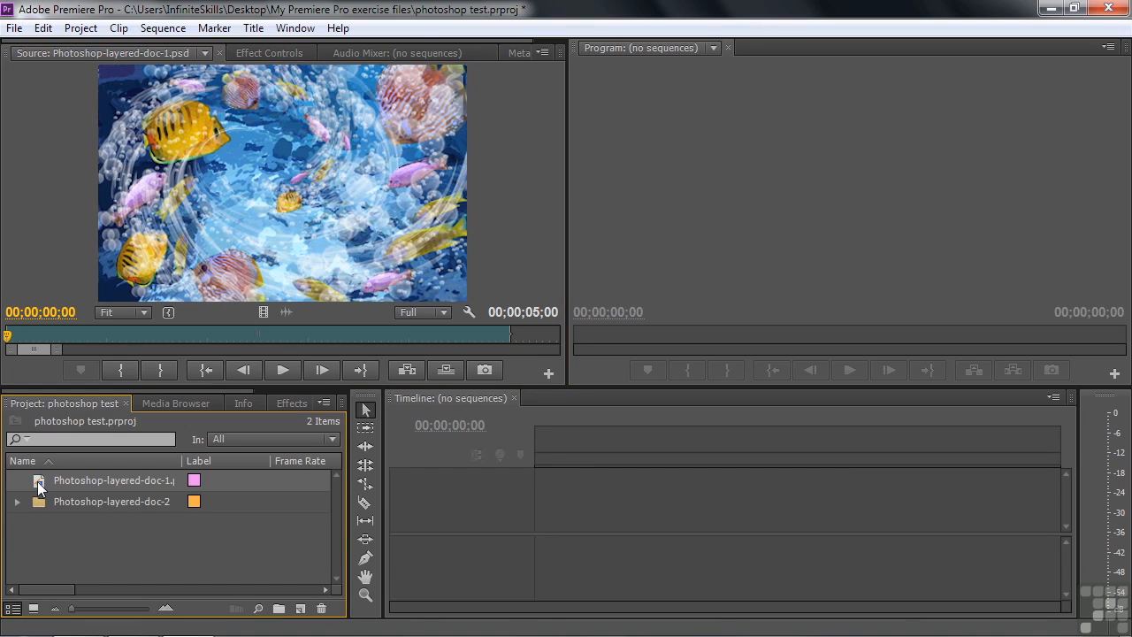
left_click_drag(38, 486, 299, 610)
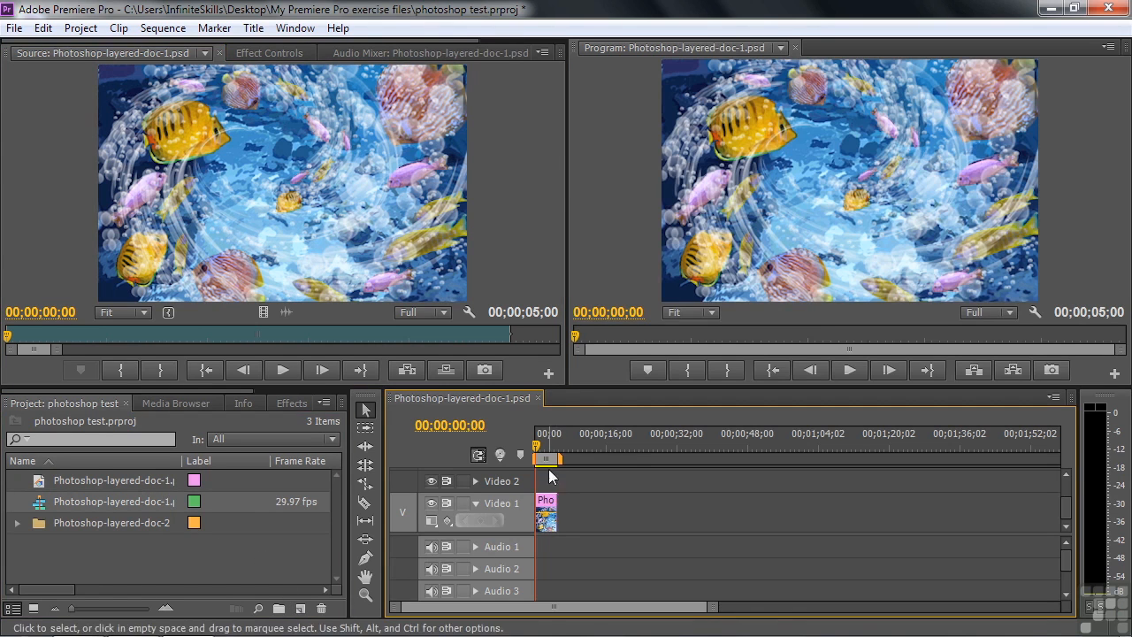
- Try moving the merged fish image within the frame with its Motion effect at 00;00;02;00
left_click_drag(543, 453, 546, 453)
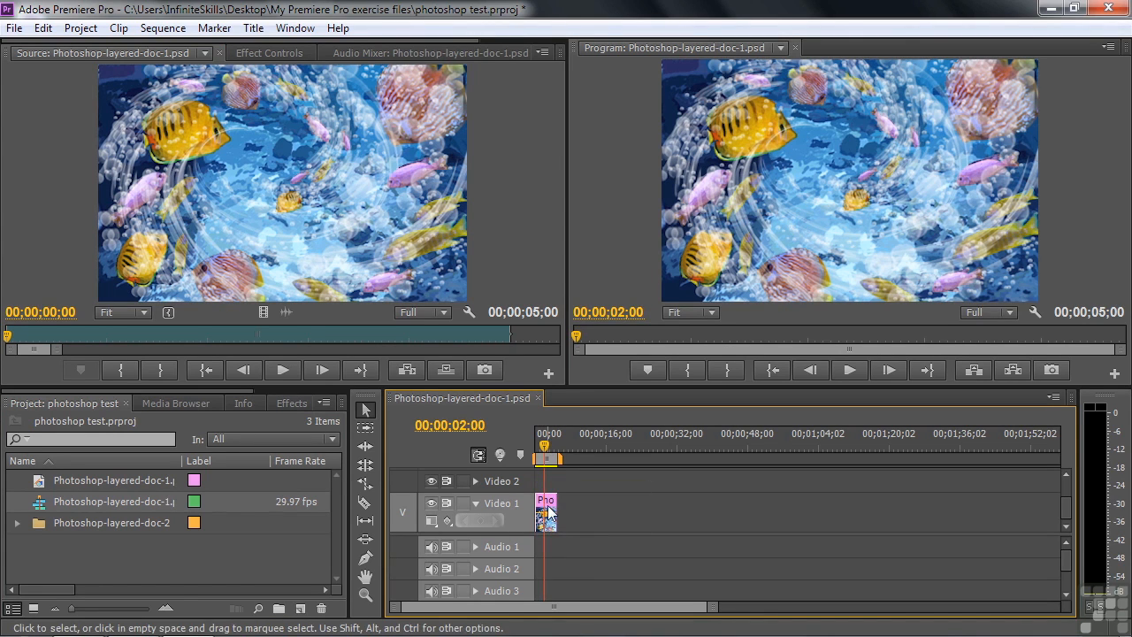
left_click(291, 56)
left_click(84, 124)
left_click_drag(851, 212, 855, 143)
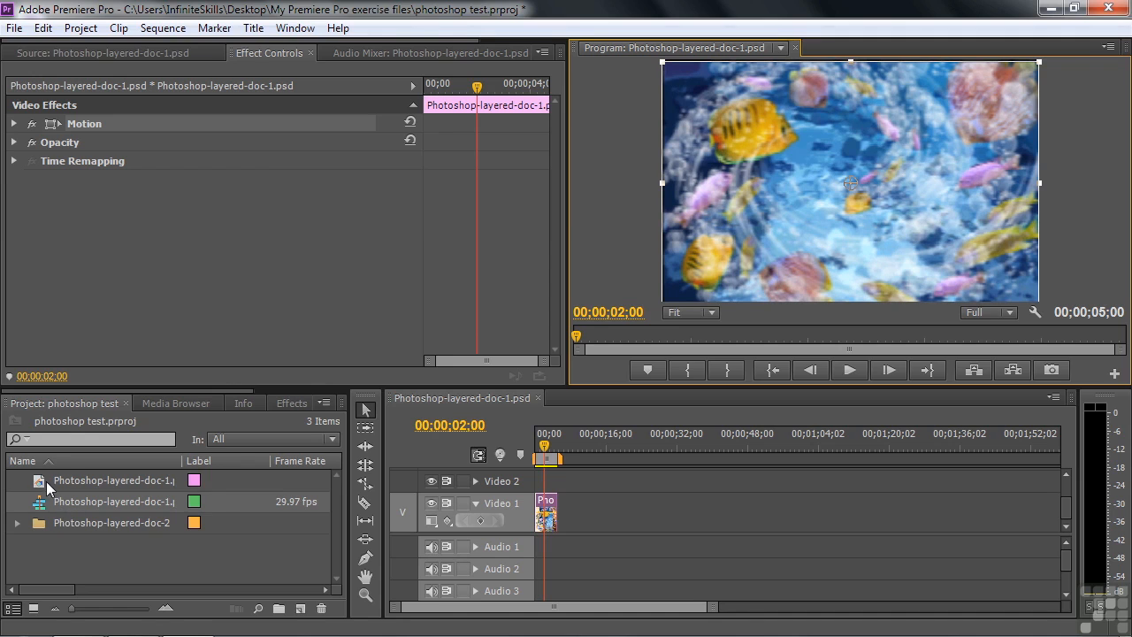
- Expand the Photoshop-layered-doc-2 bin and create a new sequence from its all colors layer
left_click(64, 552)
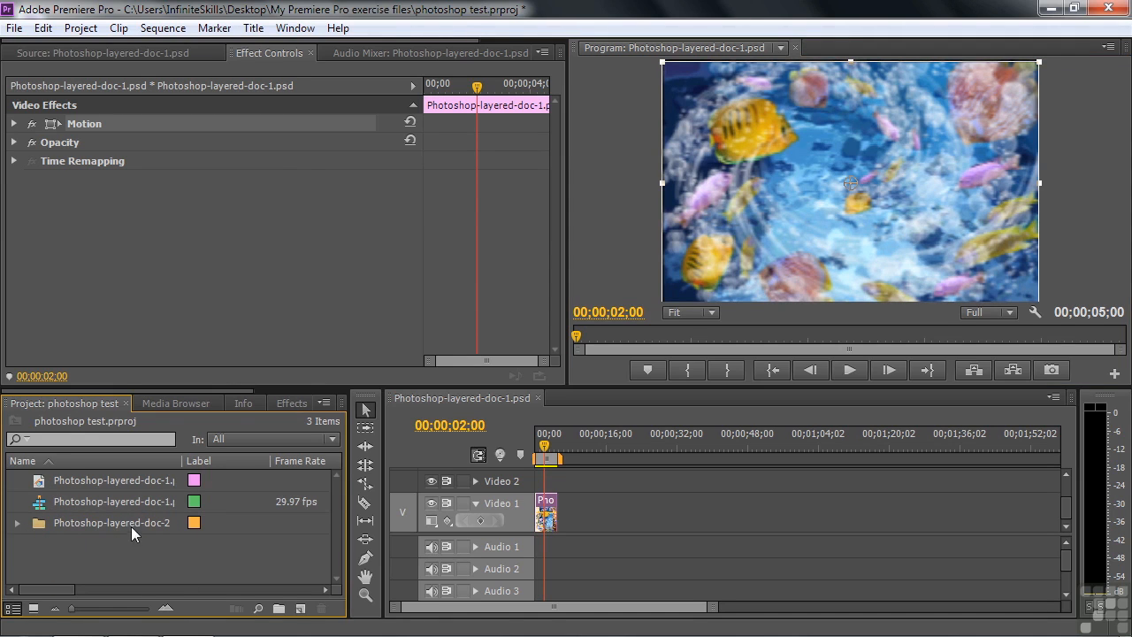
left_click(17, 522)
mouse_move(336, 498)
left_mouse_down()
mouse_move(338, 547)
mouse_move(344, 510)
left_mouse_up()
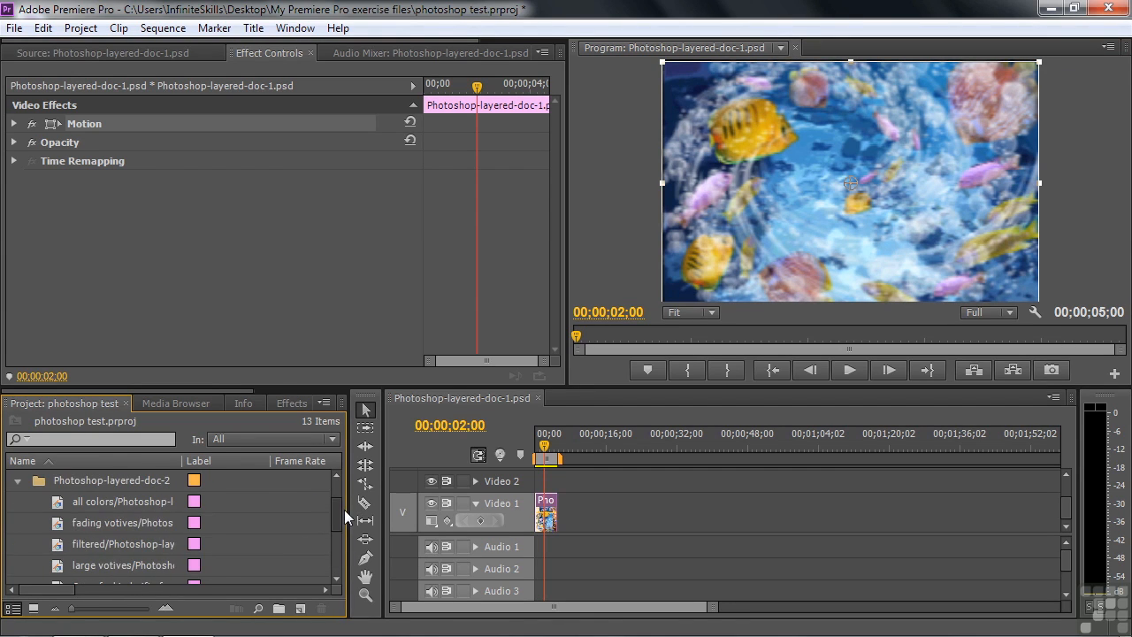
left_click(60, 509)
left_click_drag(60, 511, 300, 613)
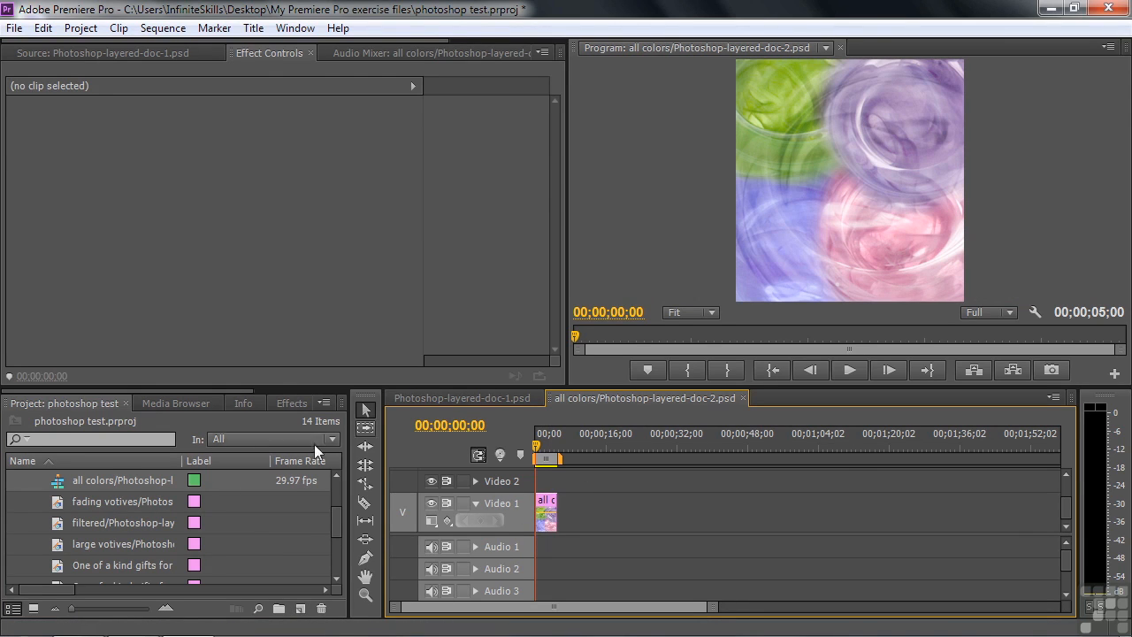
- Add the fading votives layer to Video 2 and the large votives layer to Video 3 at the sequence start
left_click(56, 509)
left_click_drag(59, 516, 504, 489)
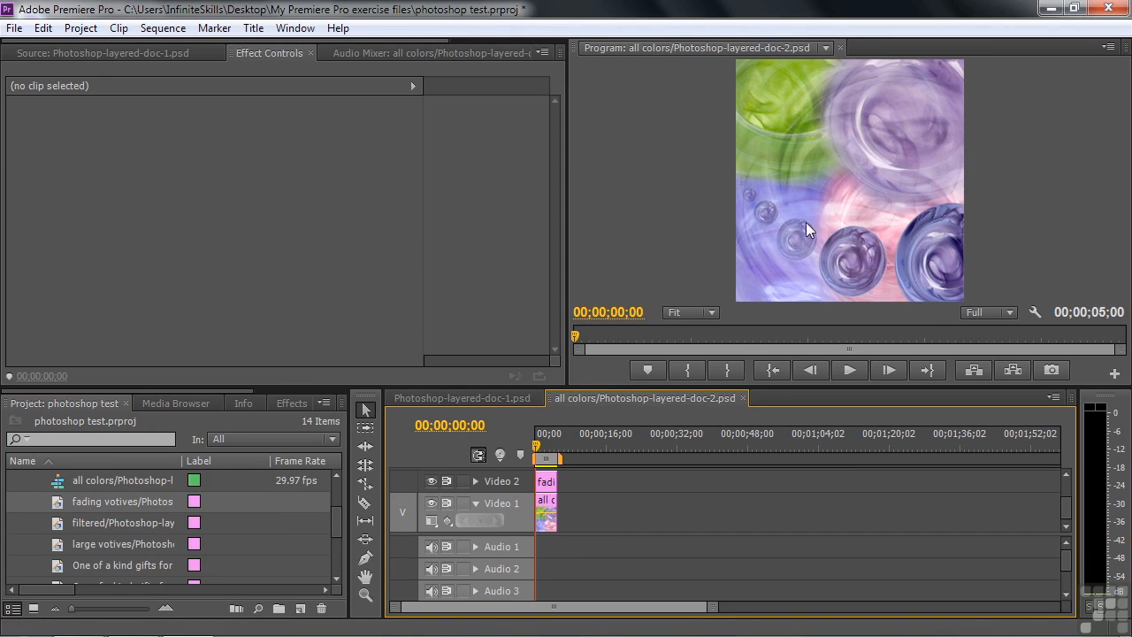
left_click(62, 545)
left_click_drag(1068, 507, 1067, 499)
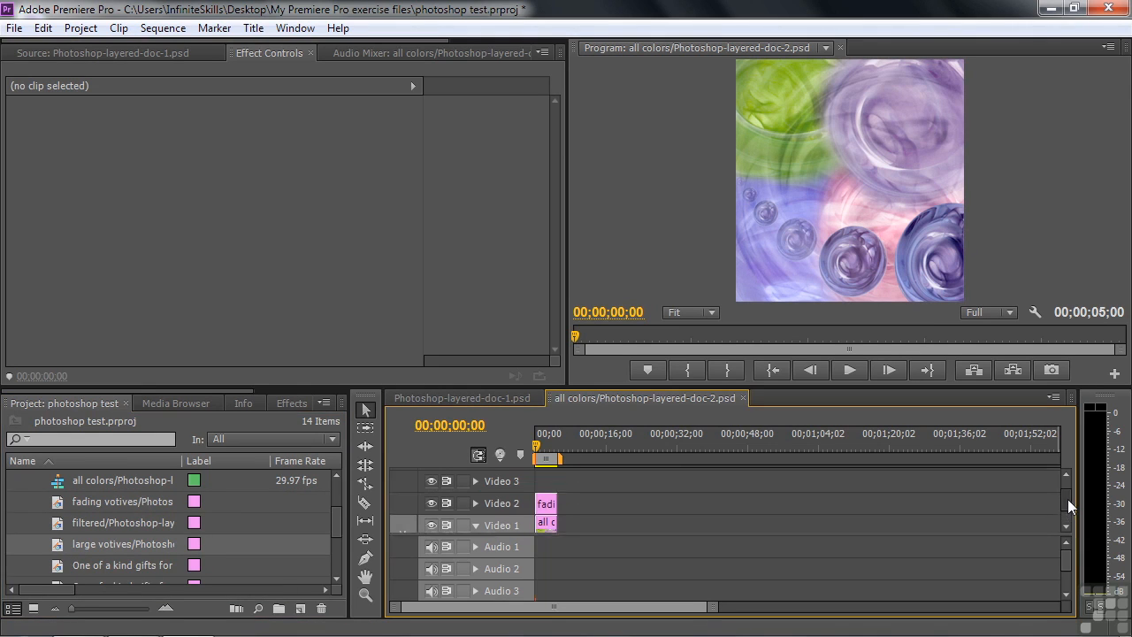
left_click_drag(56, 548, 542, 498)
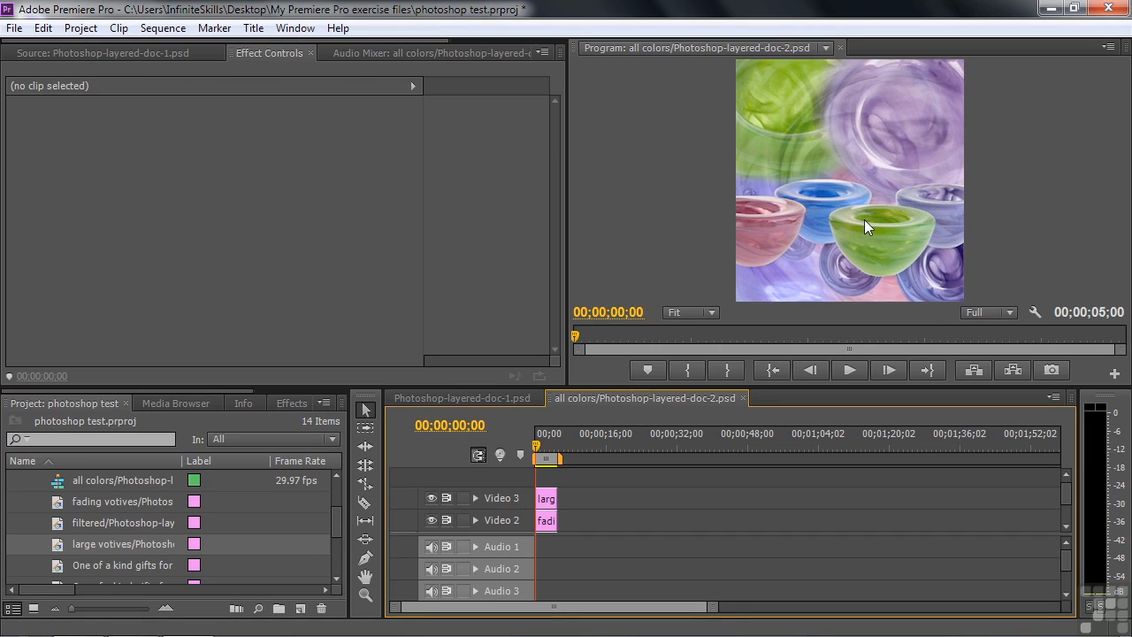
- Move the large votives clip upward in the frame using its Motion effect
left_click(548, 500)
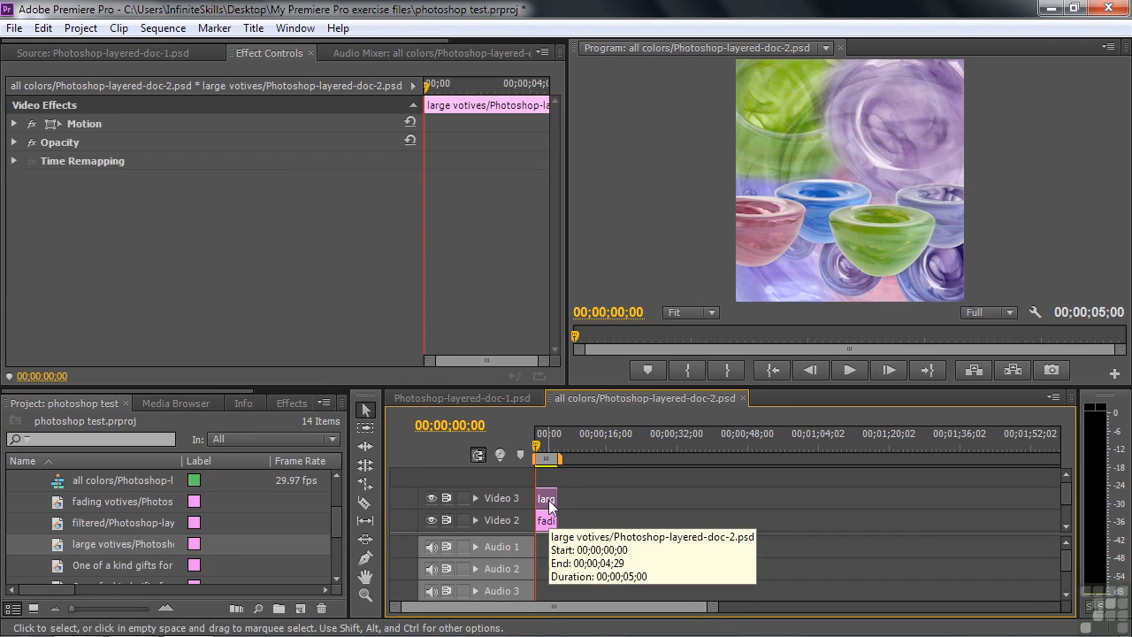
left_click(52, 126)
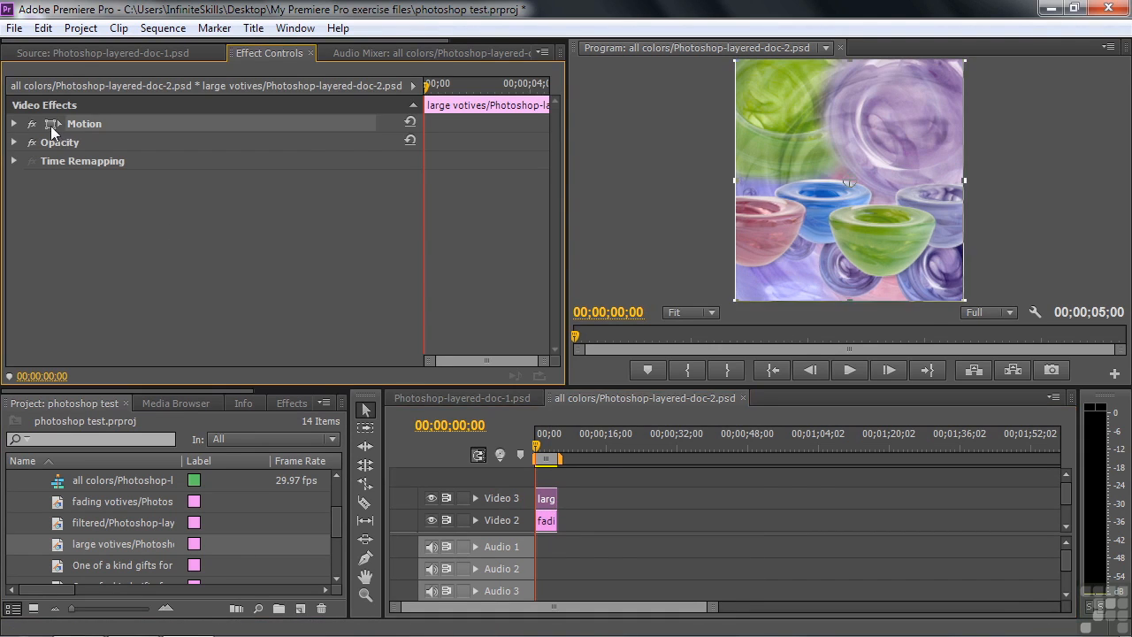
left_click_drag(851, 223, 854, 175)
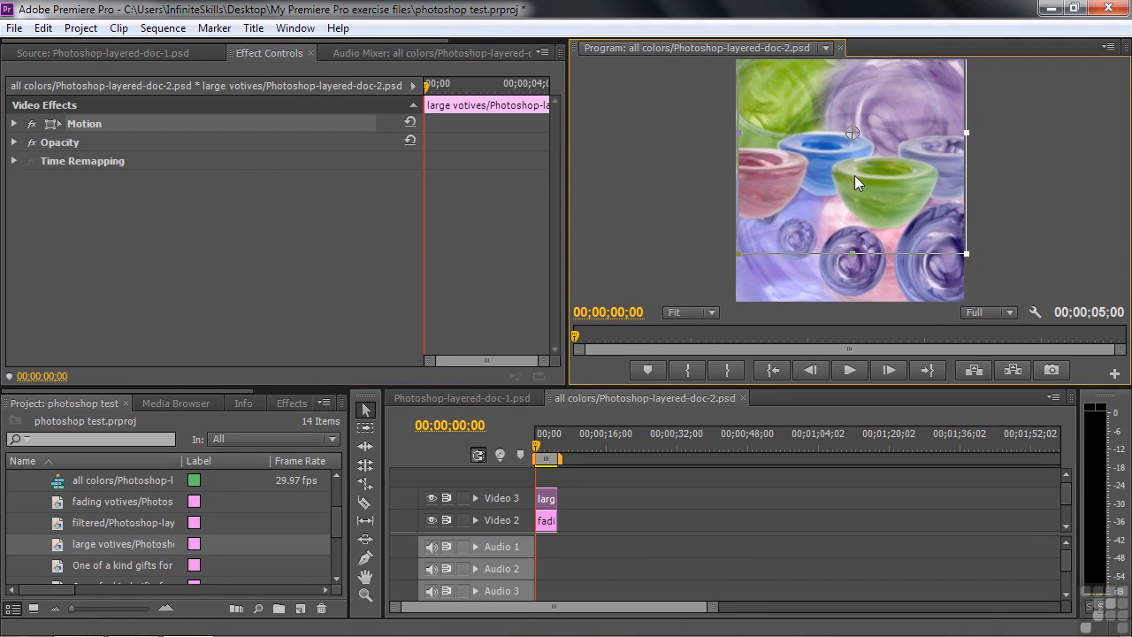
- Move the fading votives clip upward and the large votives clip downward in the frame using their Motion effects
left_click(545, 523)
left_click(846, 260)
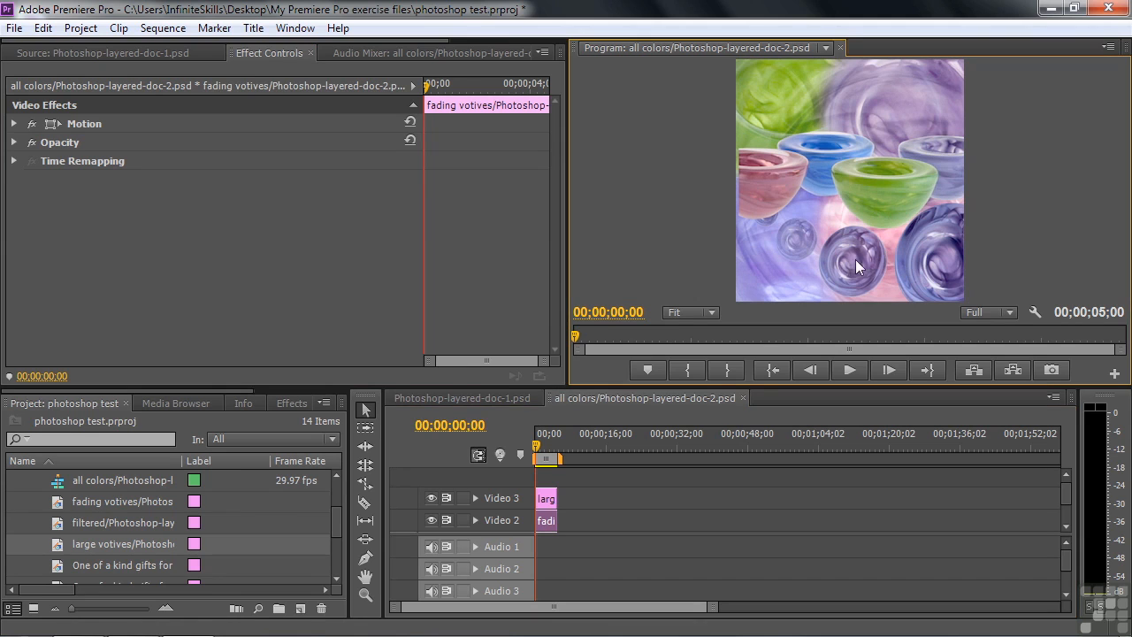
left_click(78, 122)
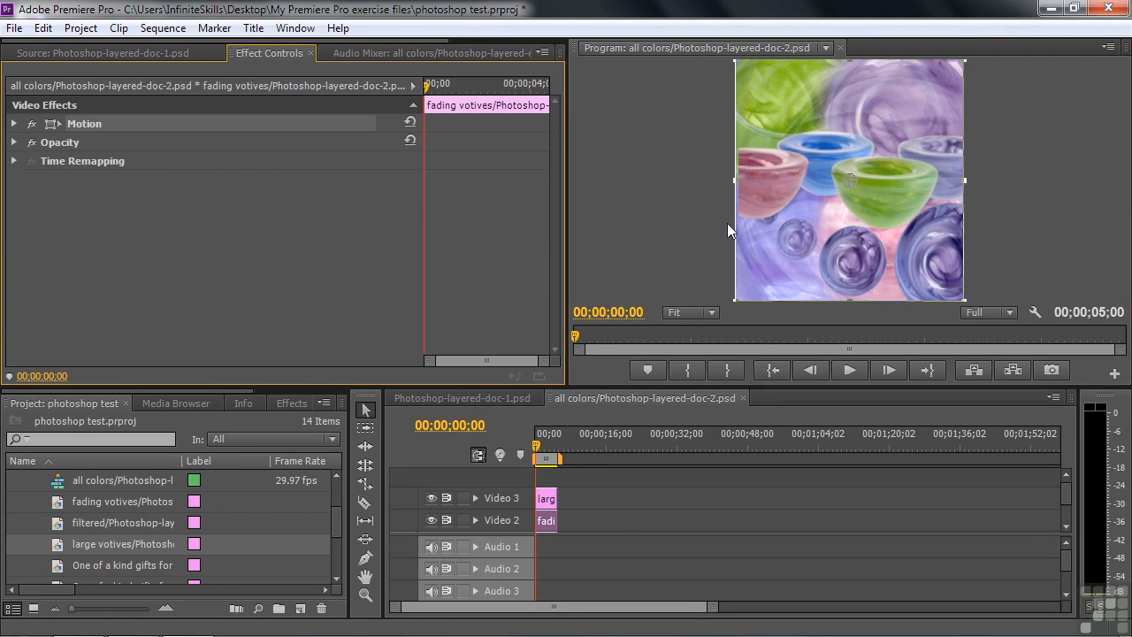
left_click_drag(838, 259, 883, 280)
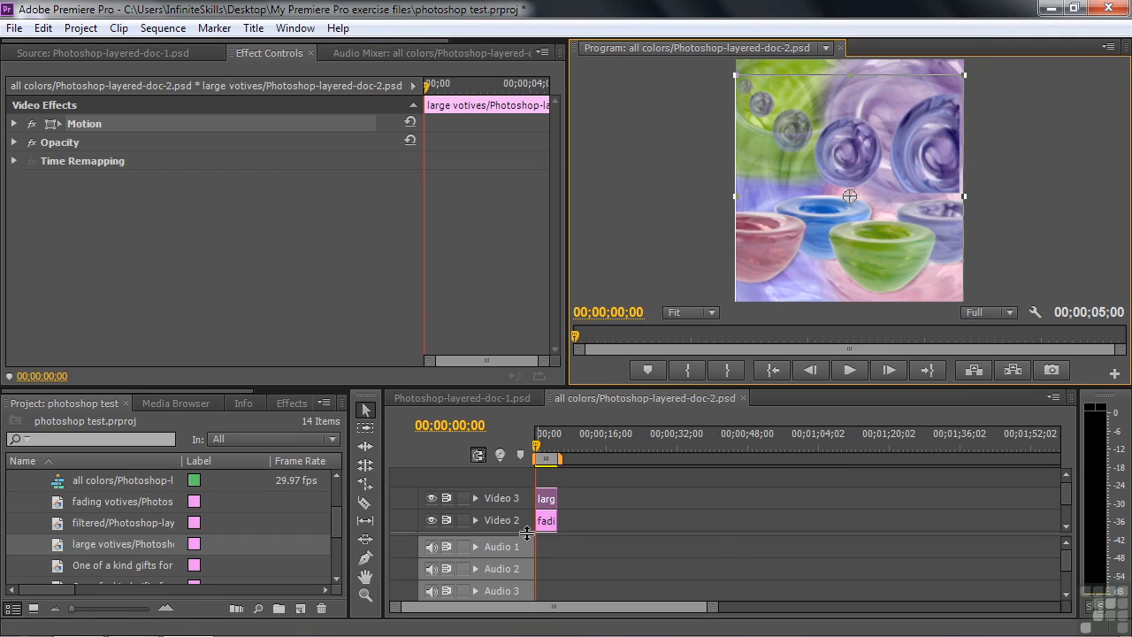
- Look through the imported layers in the Photoshop-layered-doc-2 bin and collapse the bin
left_click_drag(333, 525, 330, 536)
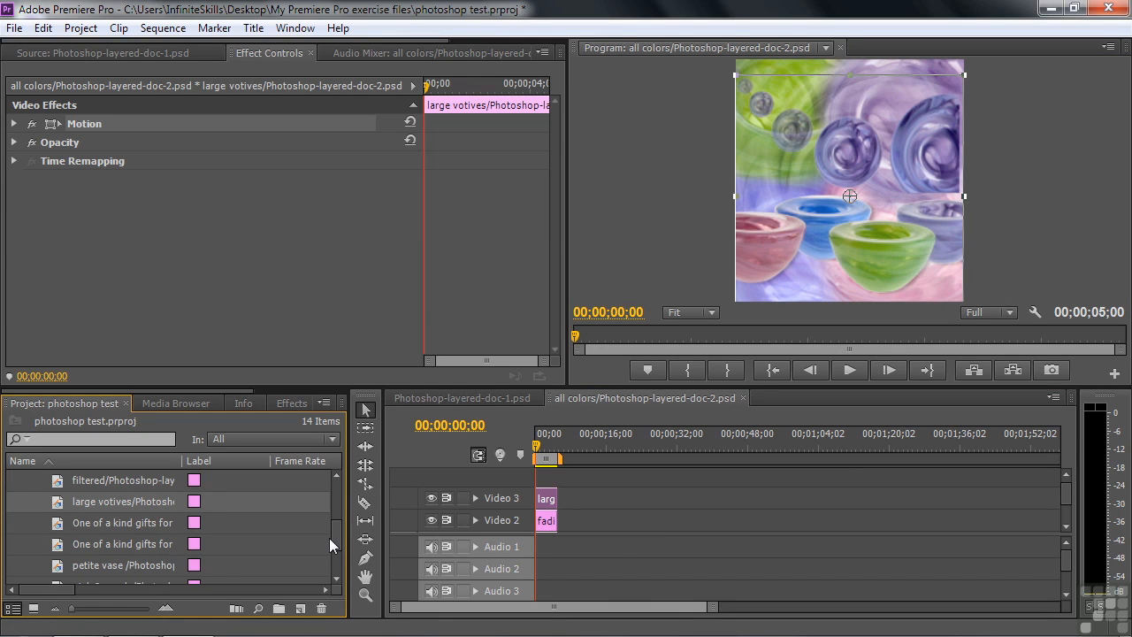
left_click_drag(338, 533, 341, 493)
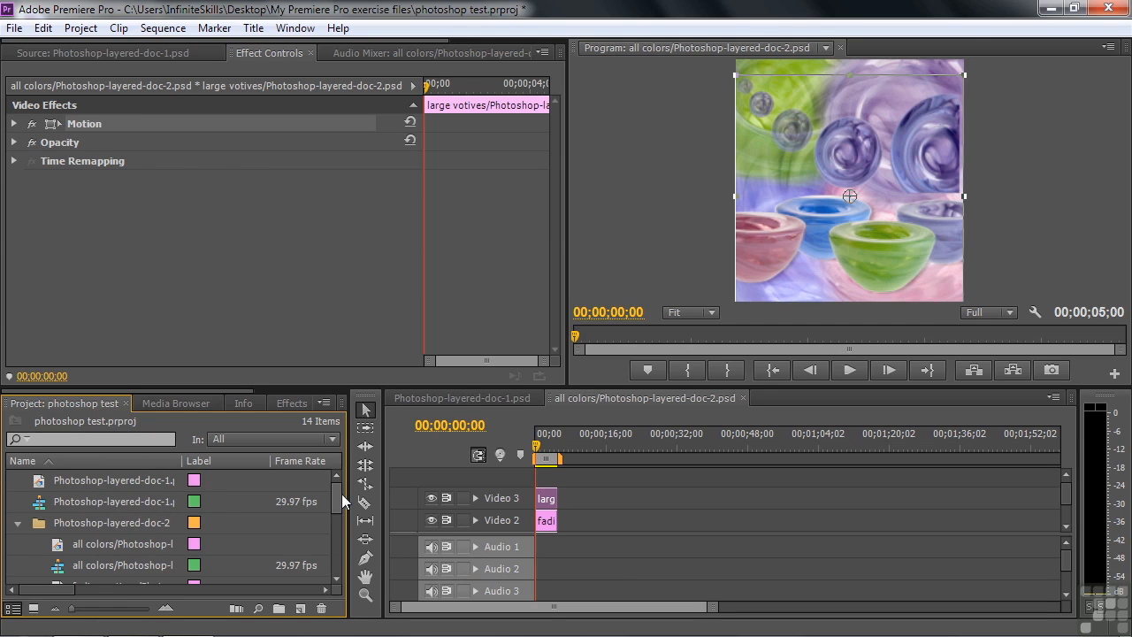
left_click(18, 523)
- Import Photoshop-layered-doc-1.psd as a Sequence with all layers included and footage dimensions at Document Size
double_click(101, 568)
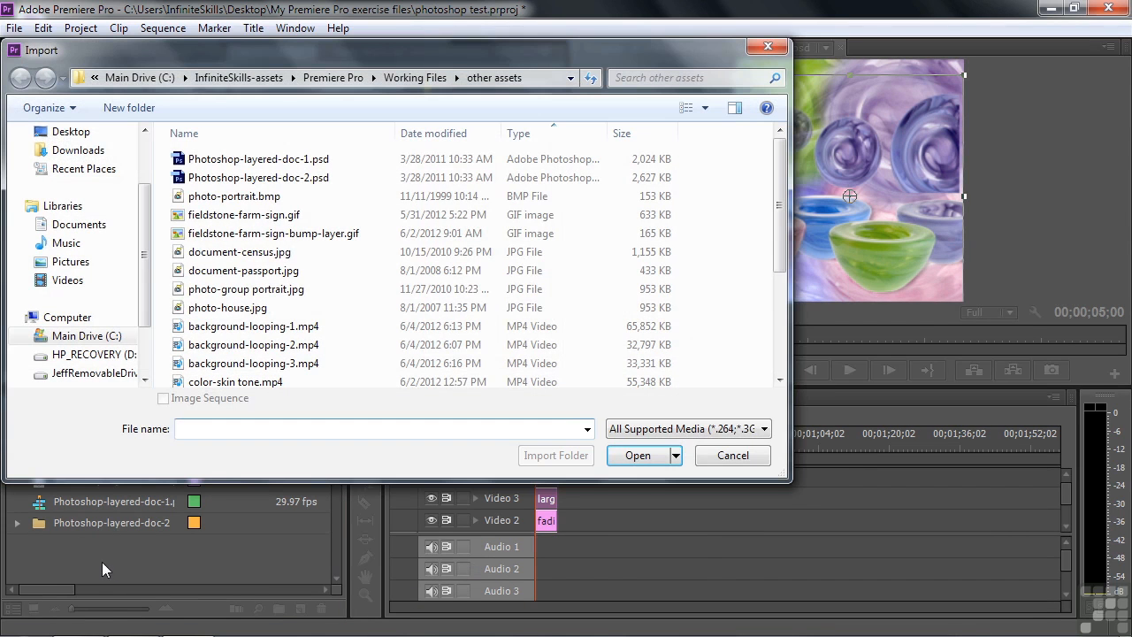
double_click(180, 157)
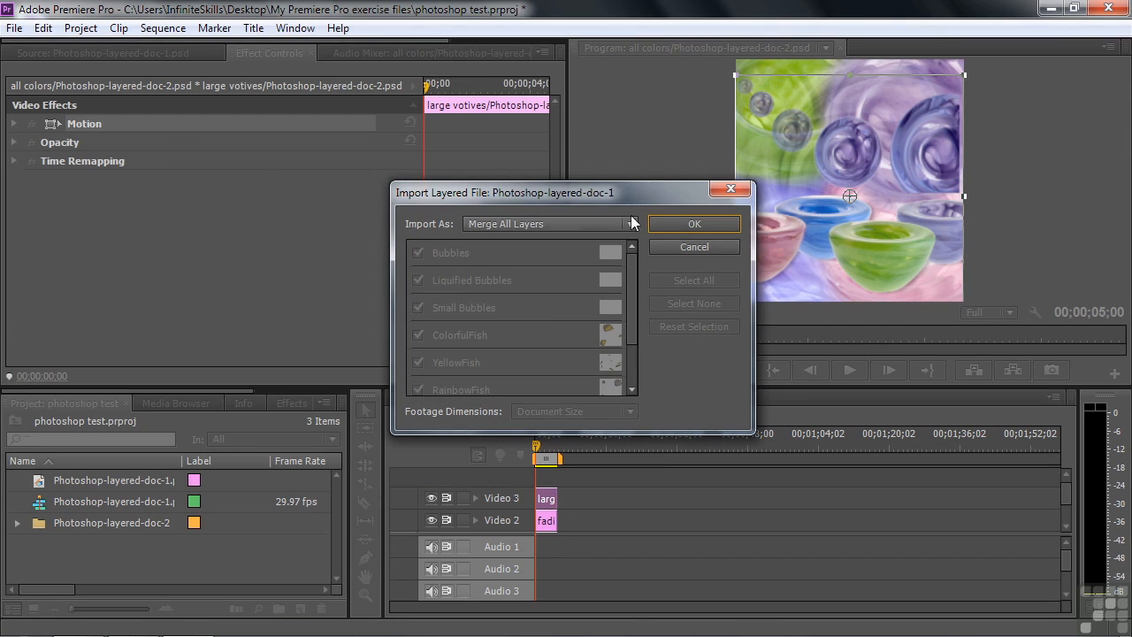
left_click(630, 224)
left_click(548, 304)
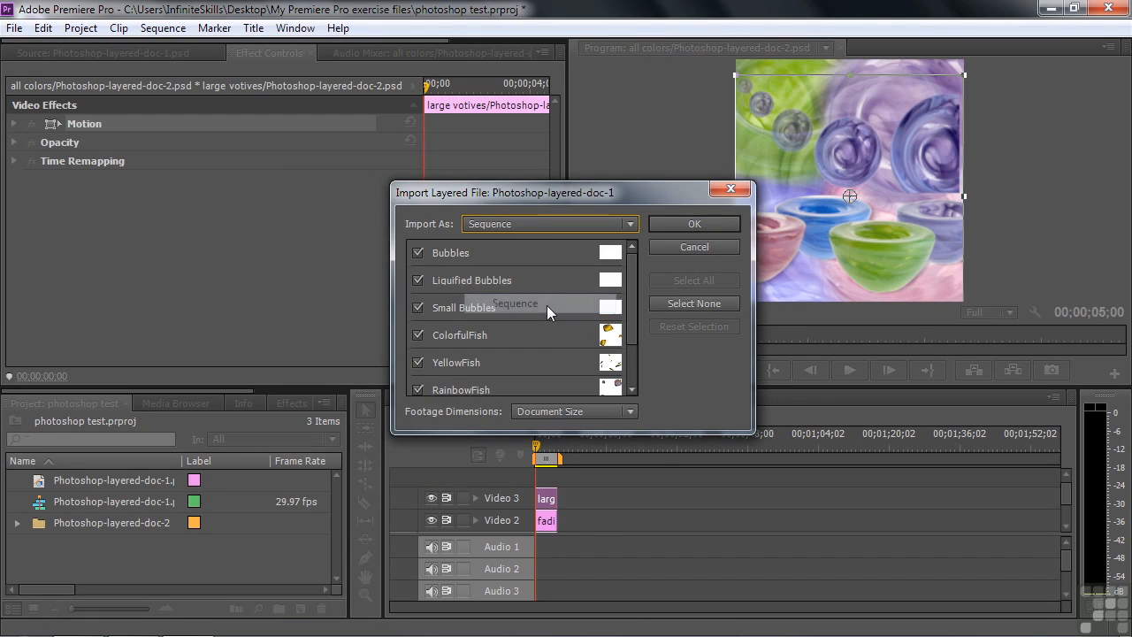
mouse_move(629, 273)
left_mouse_down()
mouse_move(627, 337)
mouse_move(636, 264)
left_mouse_up()
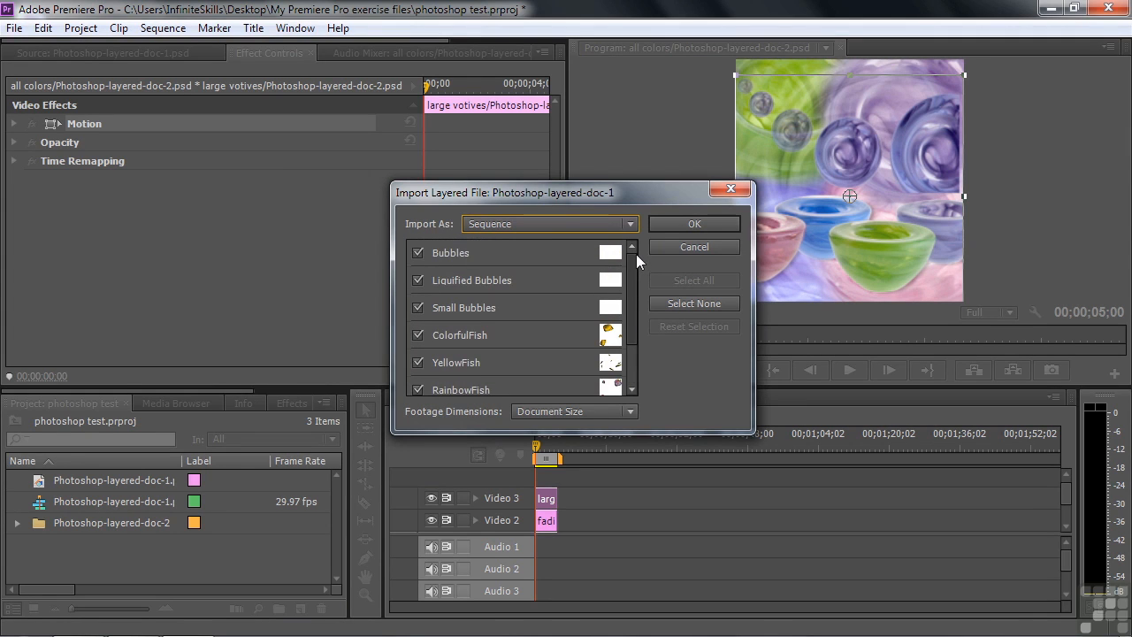
left_click(697, 226)
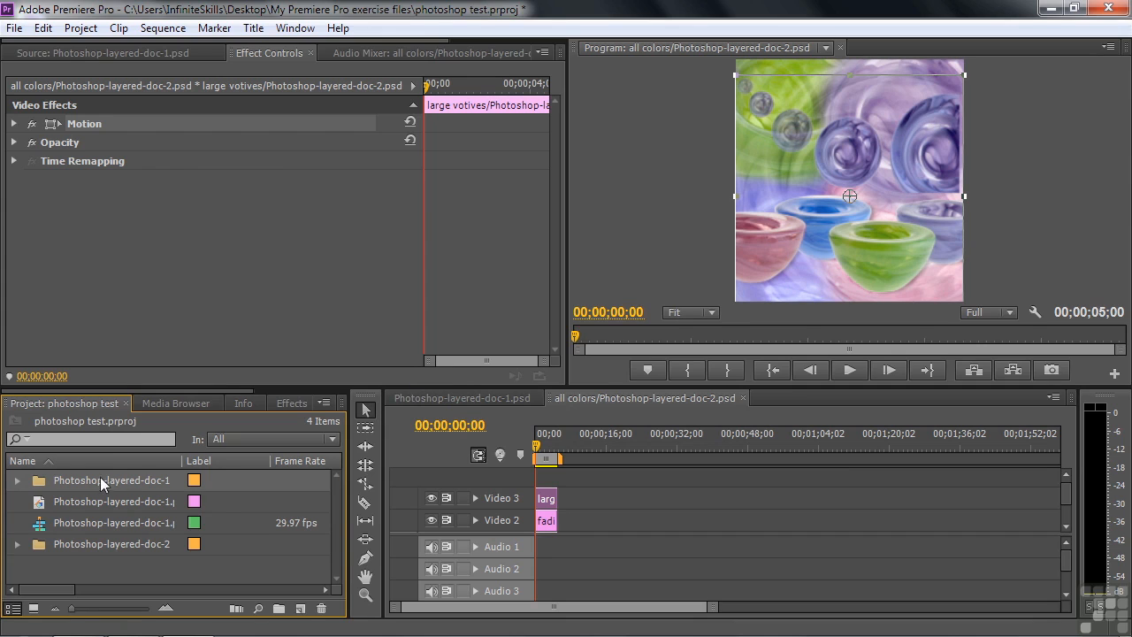
- Open the sequence inside the Photoshop-layered-doc-1 bin, enlarging the video track area and fitting the whole sequence in the timeline
left_click(19, 480)
scroll(332, 507, "down", 3)
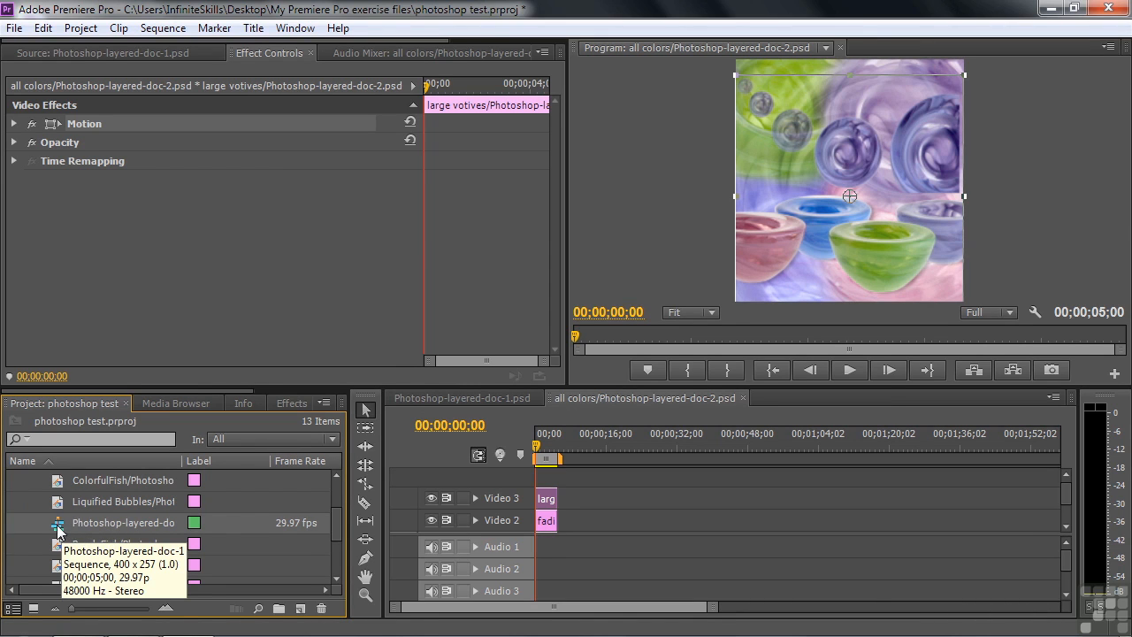
double_click(58, 528)
left_click_drag(508, 534, 503, 589)
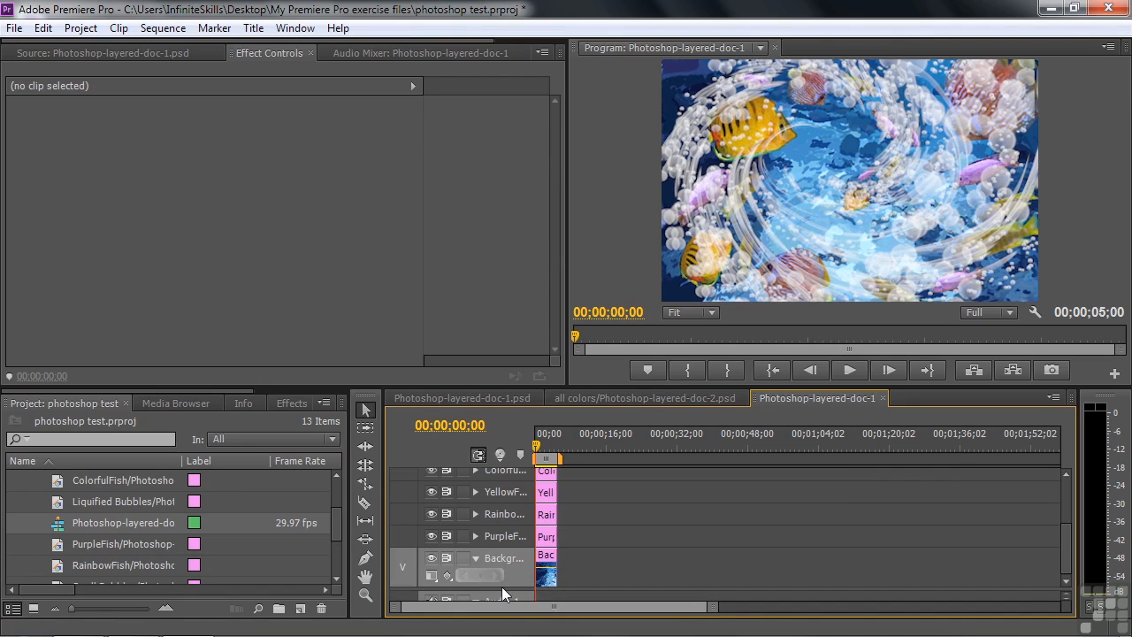
key("backslash")
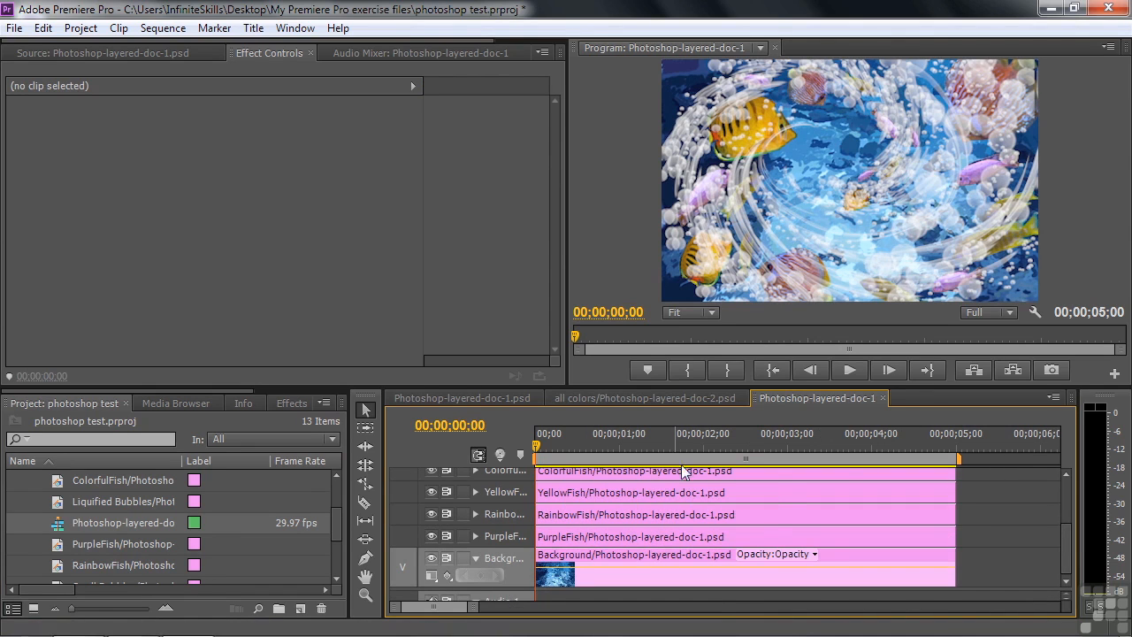
- Compare the layered Photoshop-layered-doc-1 sequence with the merged Photoshop-layered-doc-1.psd sequence and return to the layered one
mouse_move(1063, 558)
left_mouse_down()
mouse_move(1065, 518)
mouse_move(1067, 550)
left_mouse_up()
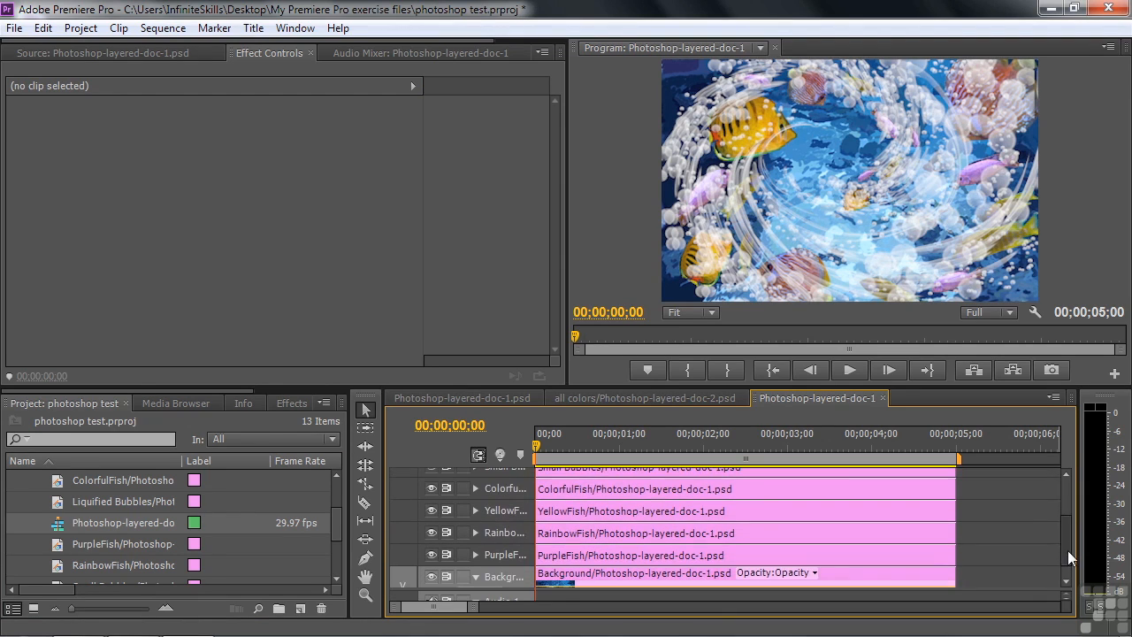
left_click(497, 400)
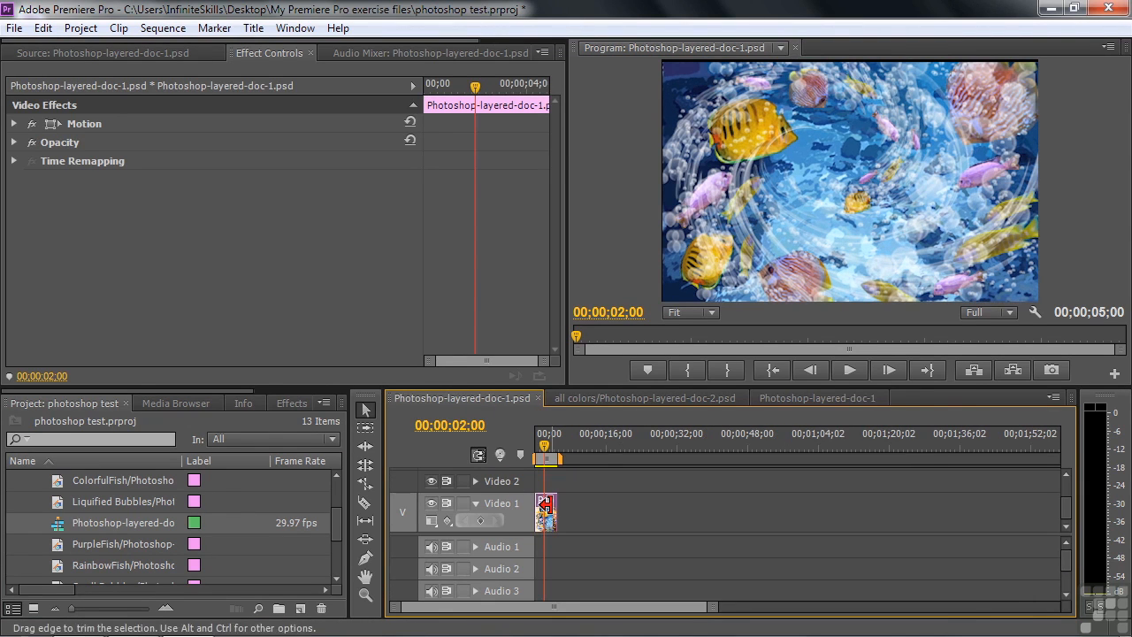
left_click(796, 397)
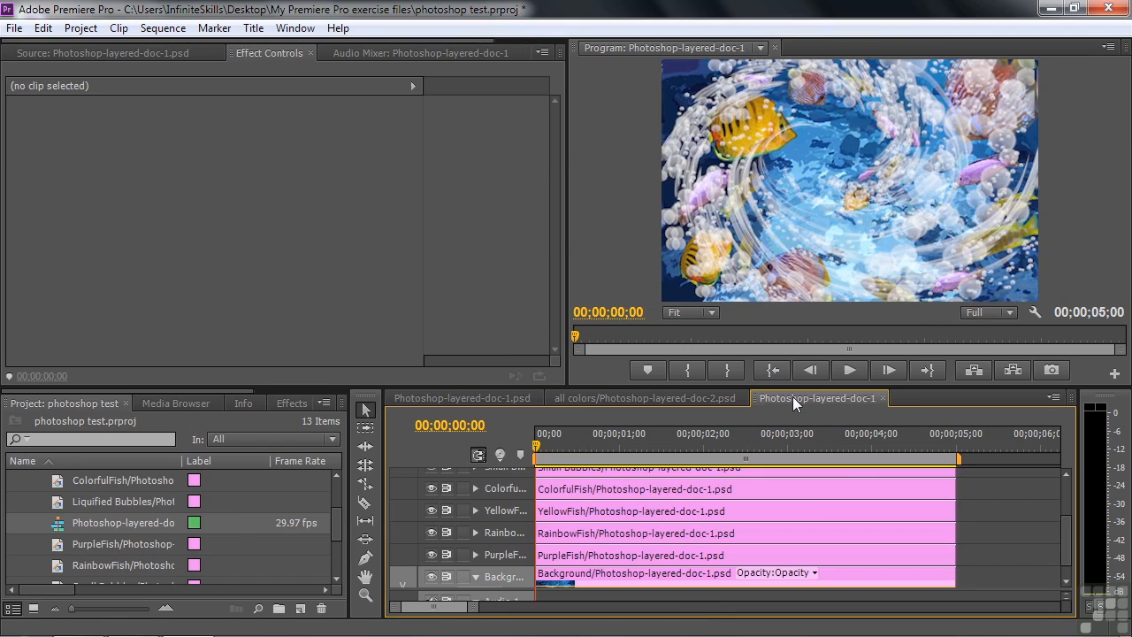
- Select the Bubbles clip on the uppermost layer track and switch that track's visibility off and back on to identify its content
left_click_drag(1064, 535, 1067, 493)
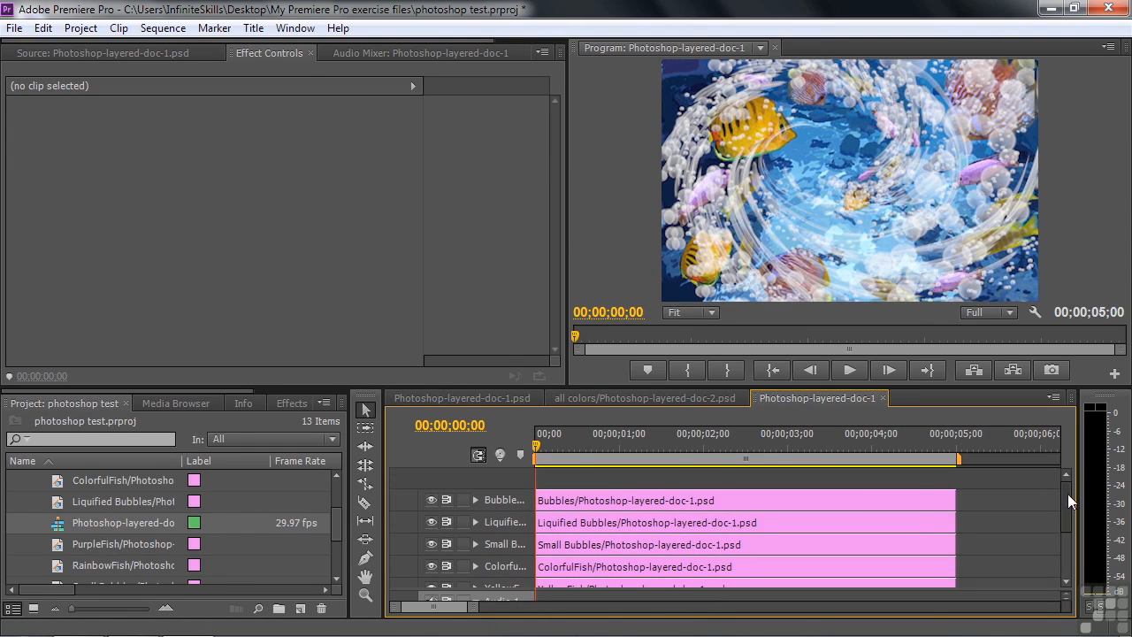
left_click(564, 499)
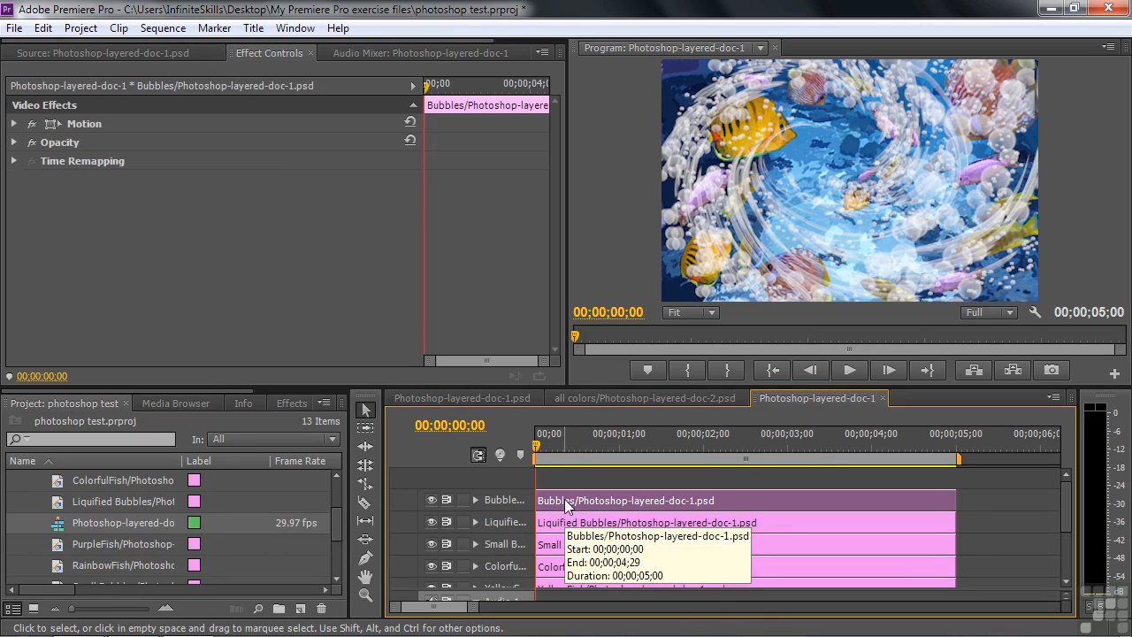
left_click(431, 499)
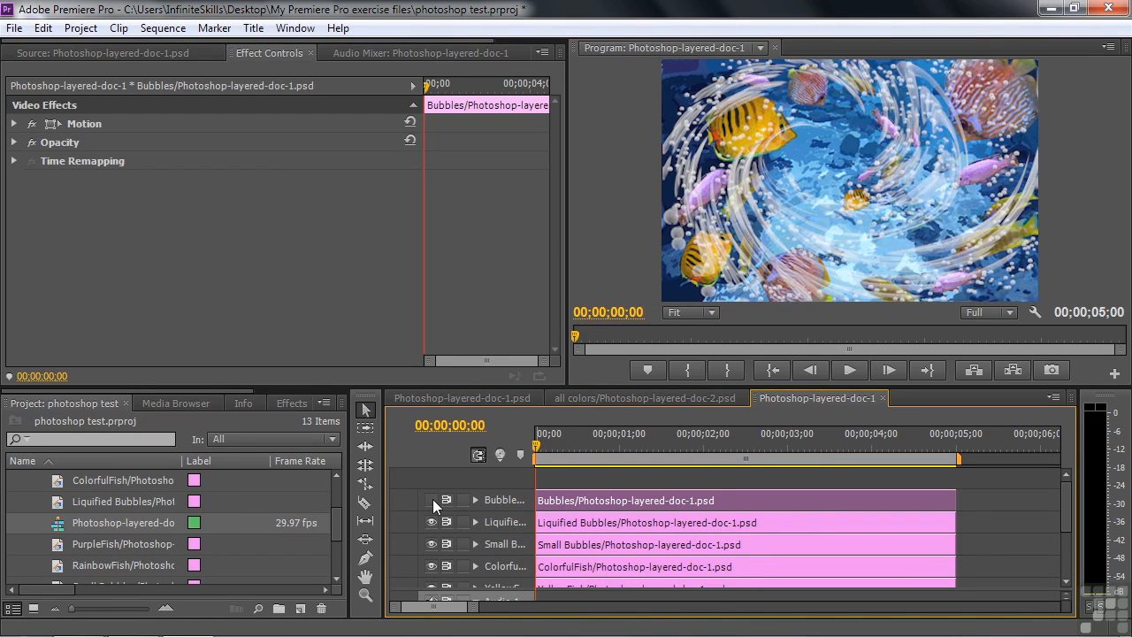
left_click(432, 500)
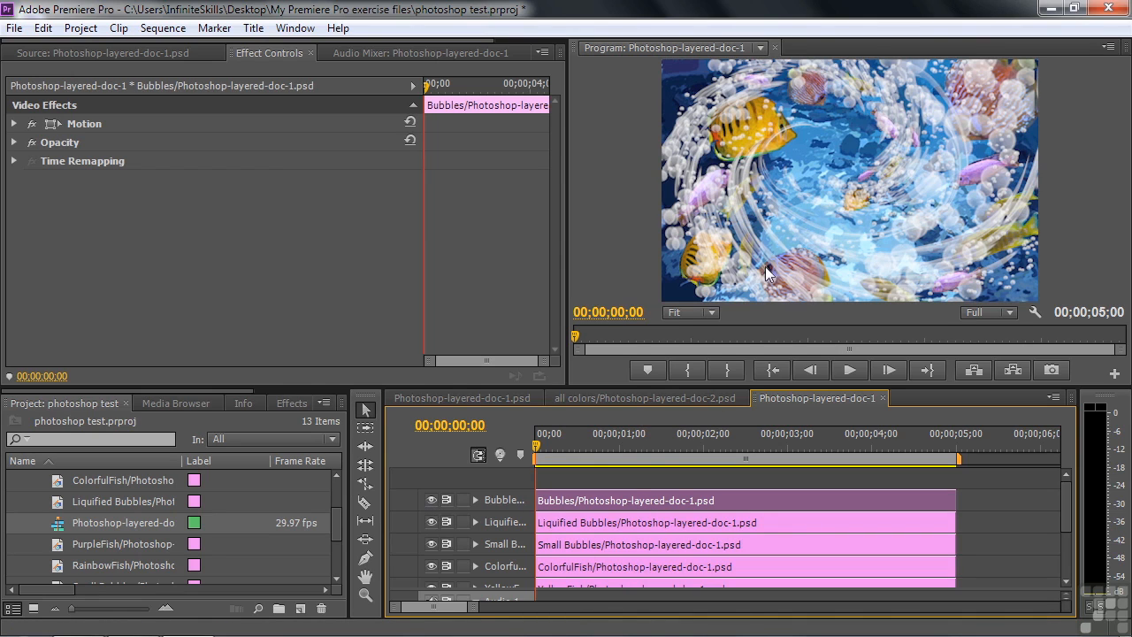
- Transform the Bubbles clip with Motion: turn off Uniform Scale, set Scale Height 187, Scale Width 128 and Rotation 35°
left_click(55, 124)
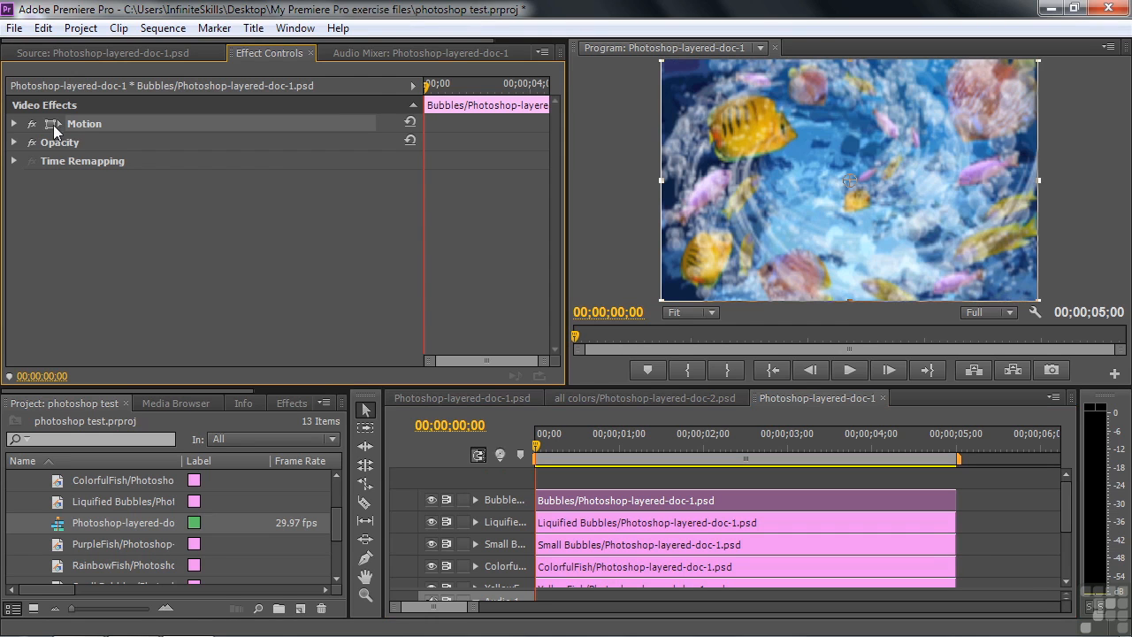
left_click(14, 124)
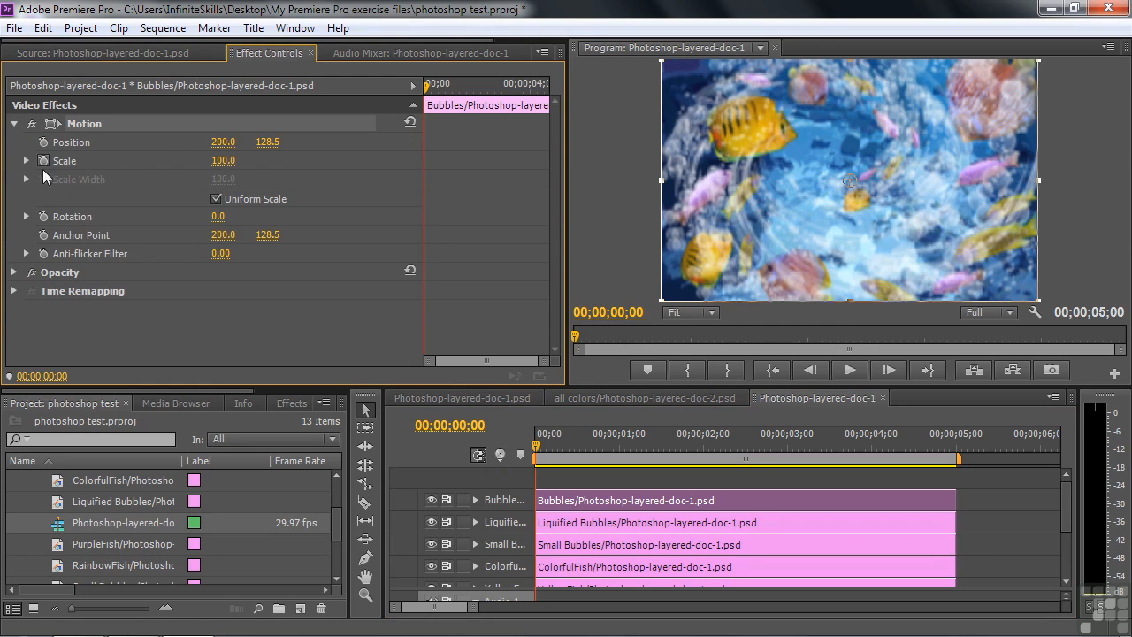
left_click_drag(221, 216, 286, 240)
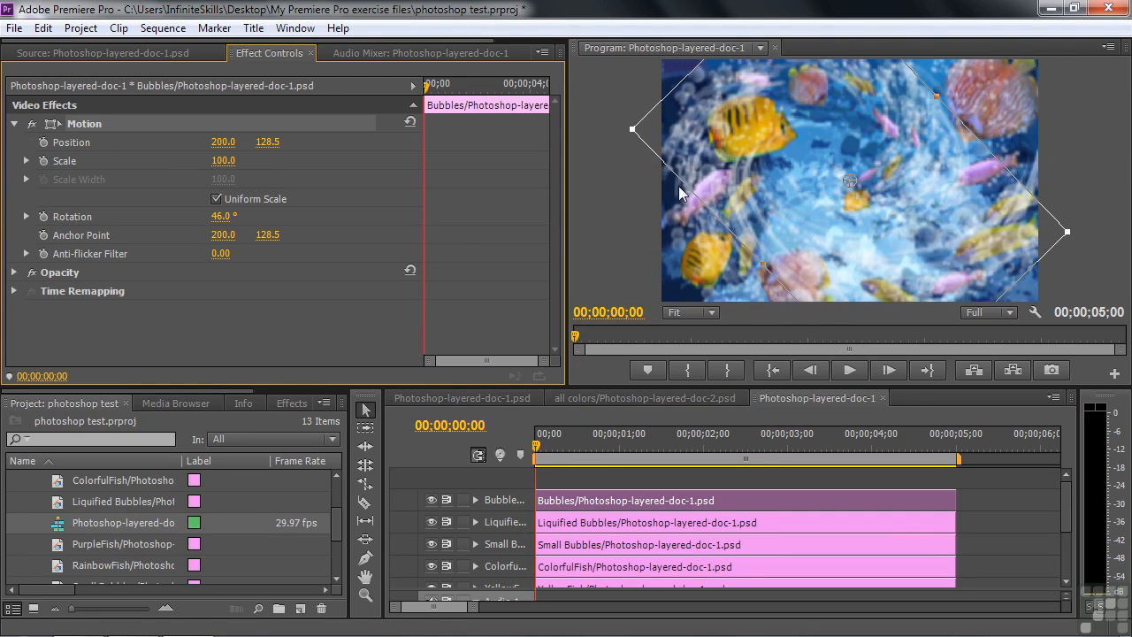
left_click(216, 199)
left_click_drag(222, 179, 302, 161)
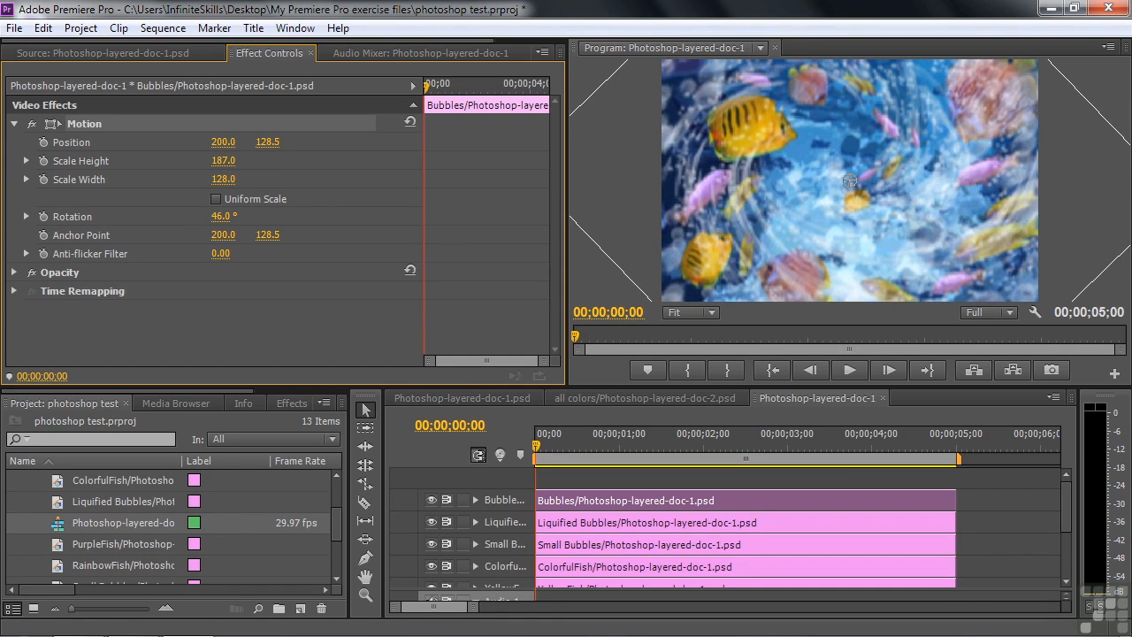
left_click_drag(262, 217, 215, 217)
left_click_drag(221, 216, 338, 238)
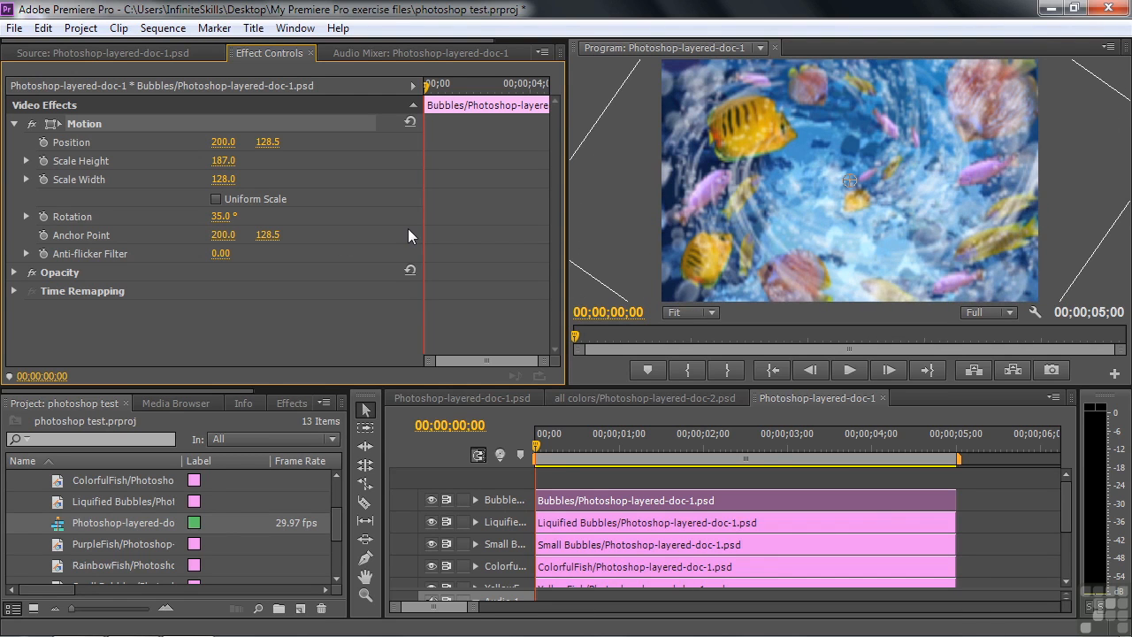
- Apply Fast Color Corrector to the Bubbles clip and tint it pink by raising the hue balance magnitude and gain toward magenta
left_click(285, 403)
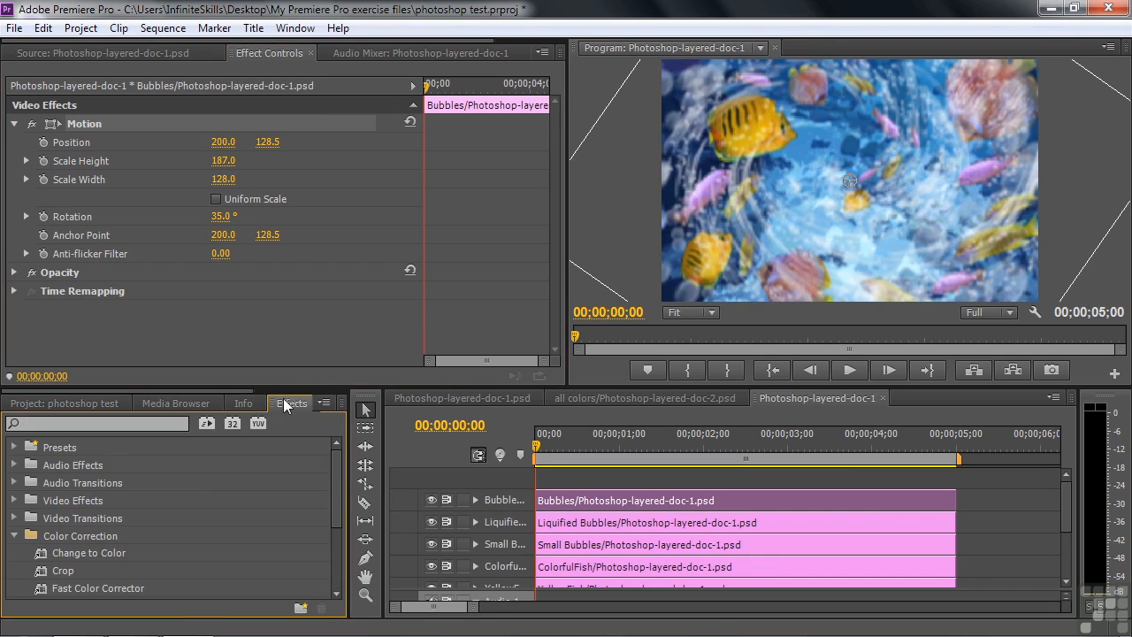
left_click_drag(339, 485, 334, 509)
double_click(42, 534)
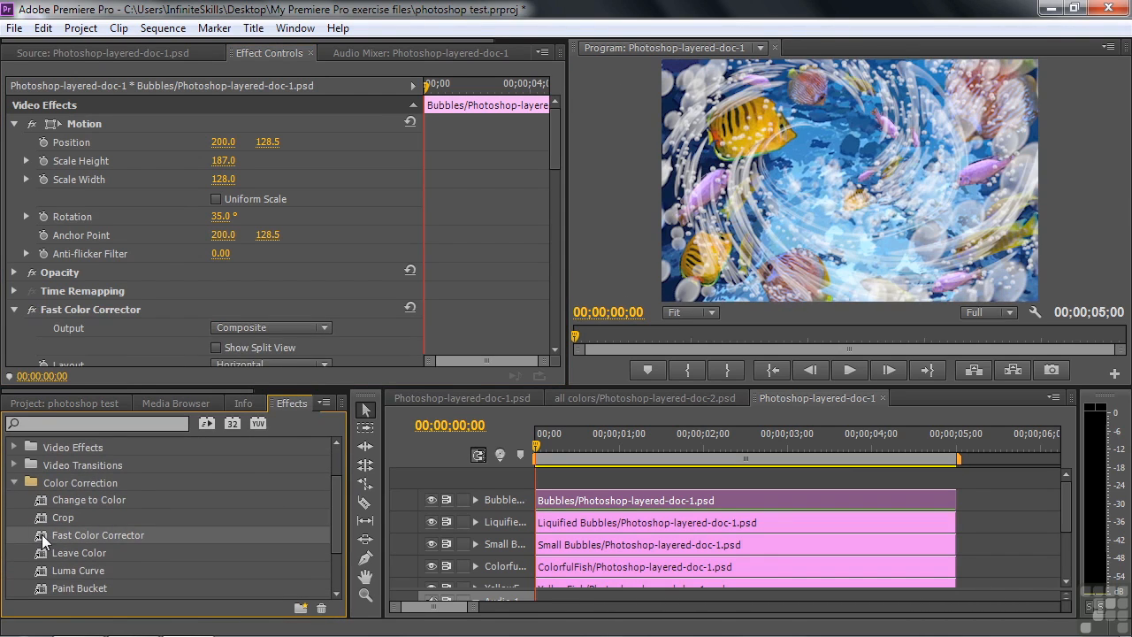
left_click_drag(553, 150, 556, 209)
left_click_drag(212, 360, 238, 265)
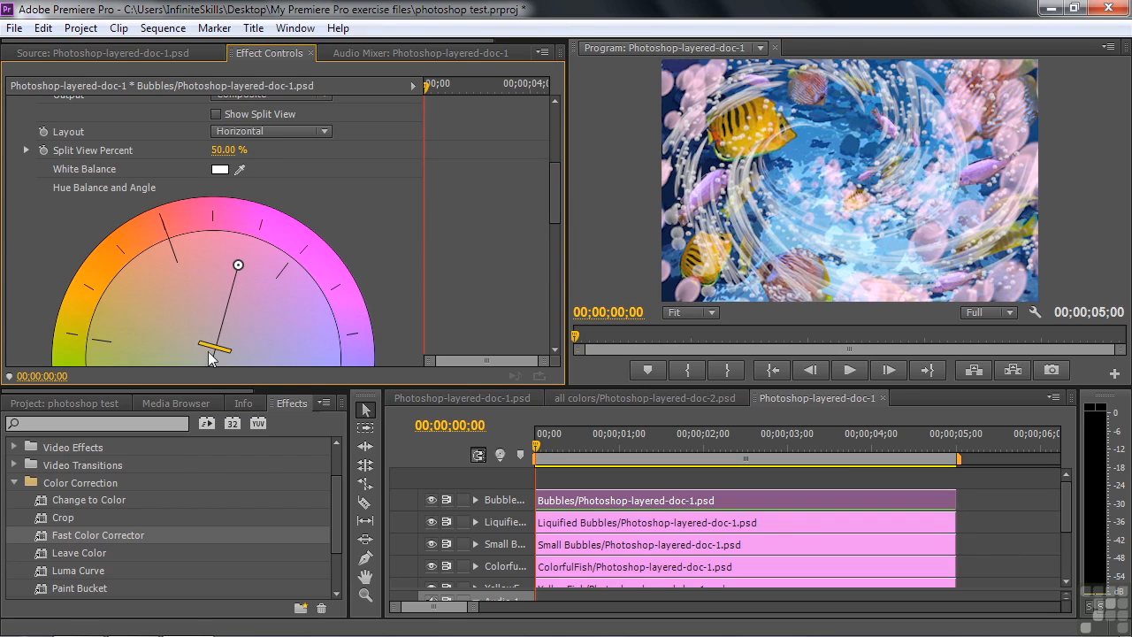
mouse_move(215, 346)
left_mouse_down()
mouse_move(235, 310)
mouse_move(232, 336)
left_mouse_up()
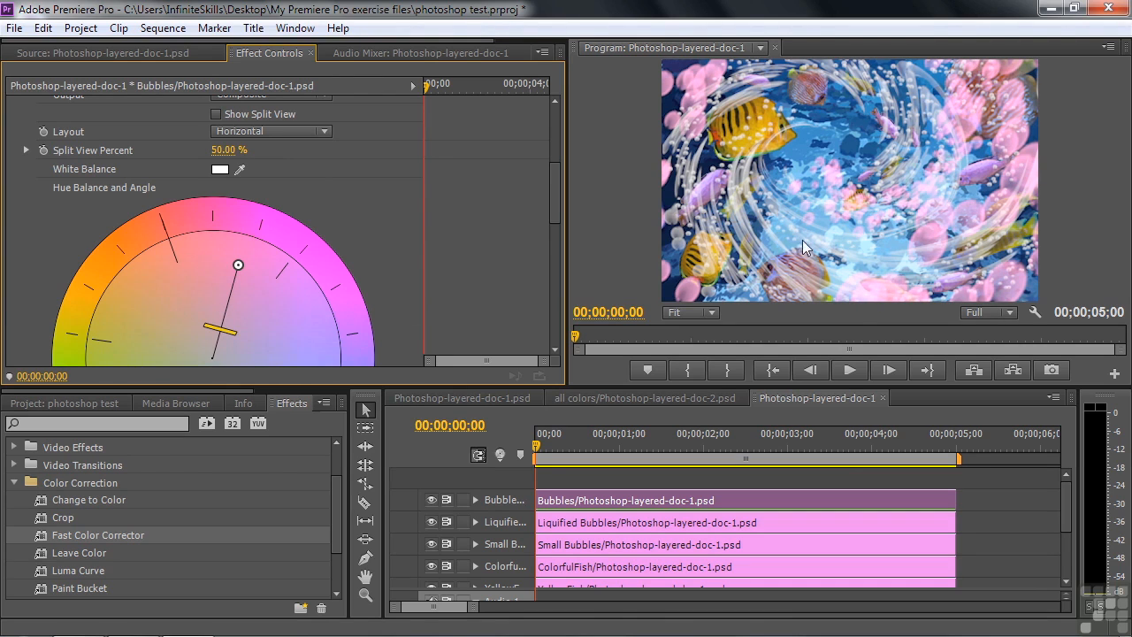
- Select the Liquified Bubbles clip and switch its track's visibility off and back on to identify its content
left_click(650, 522)
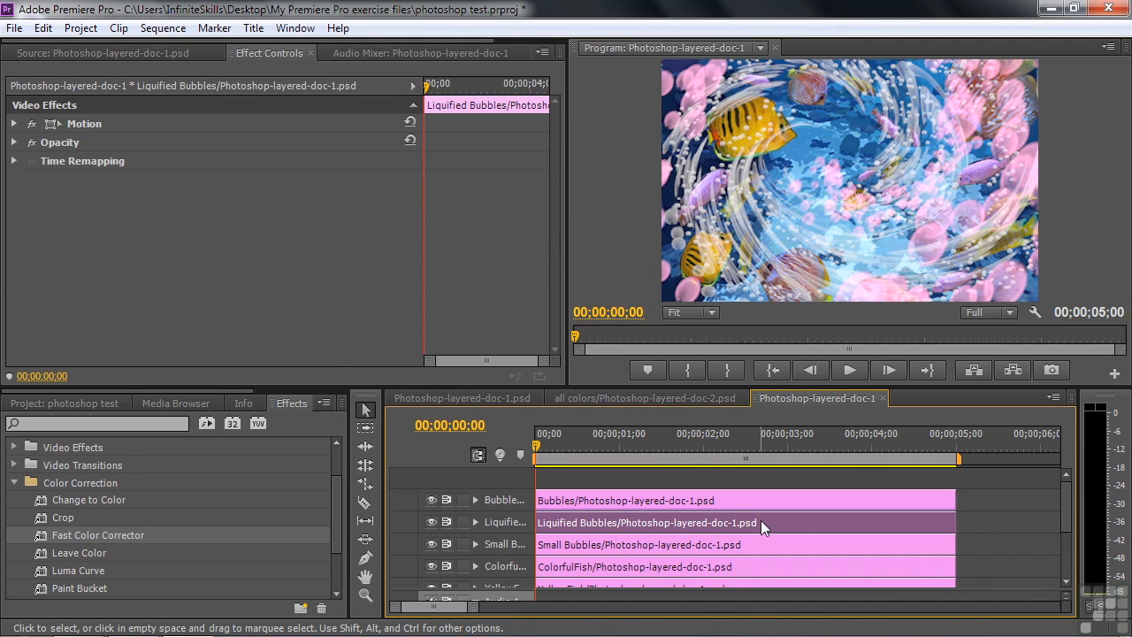
left_click(432, 521)
left_click(431, 522)
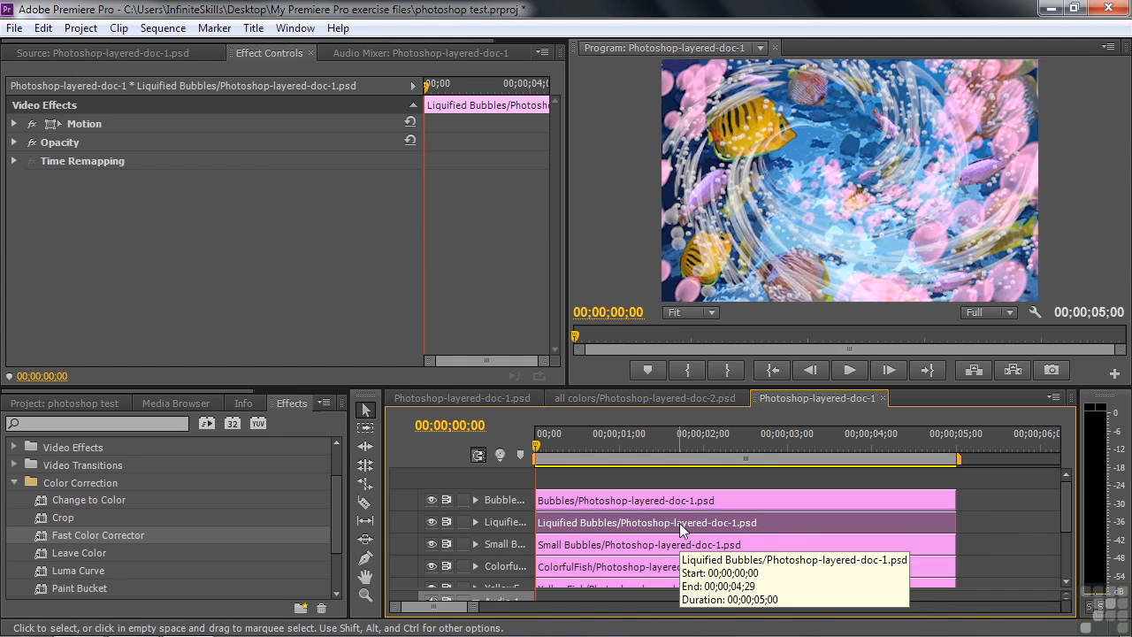